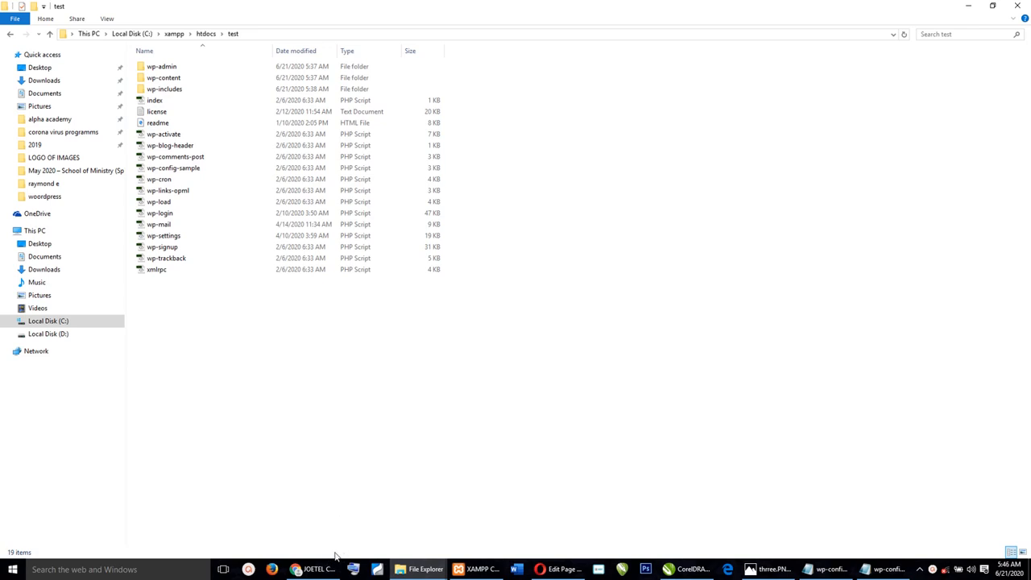
Open a new Google Chrome window from the taskbar and maximize it.
right_click(321, 572)
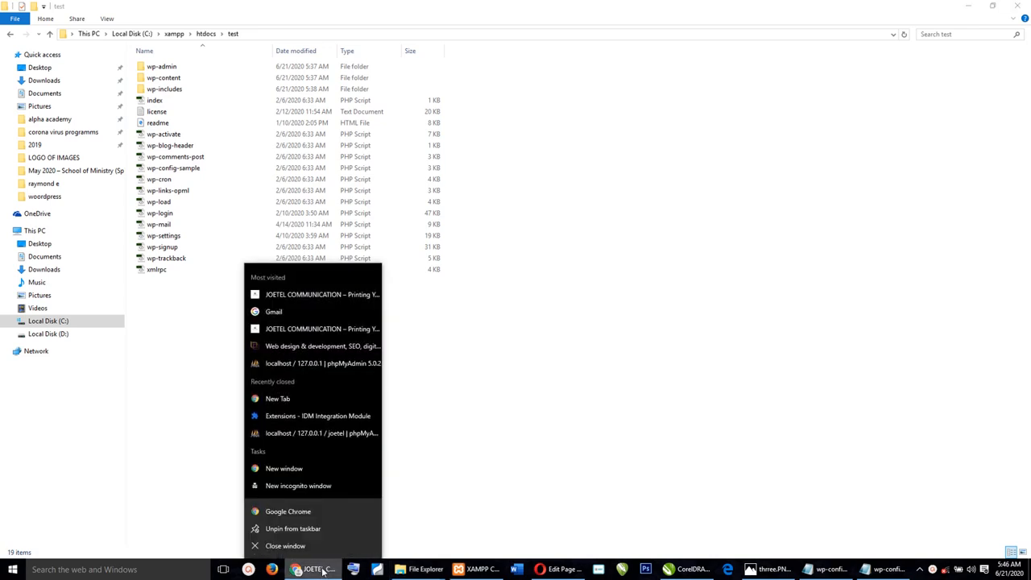
left_click(317, 513)
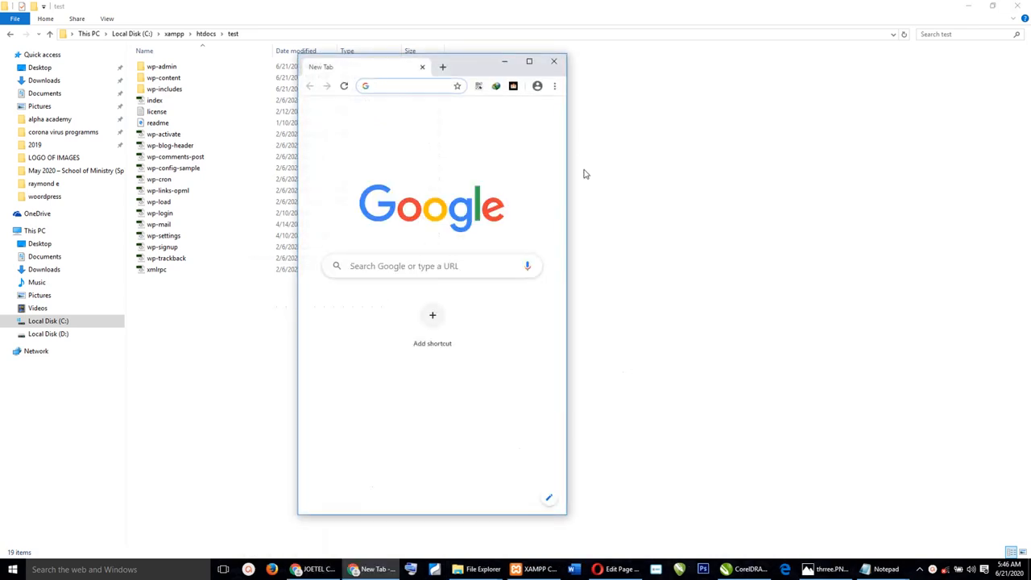
left_click(529, 61)
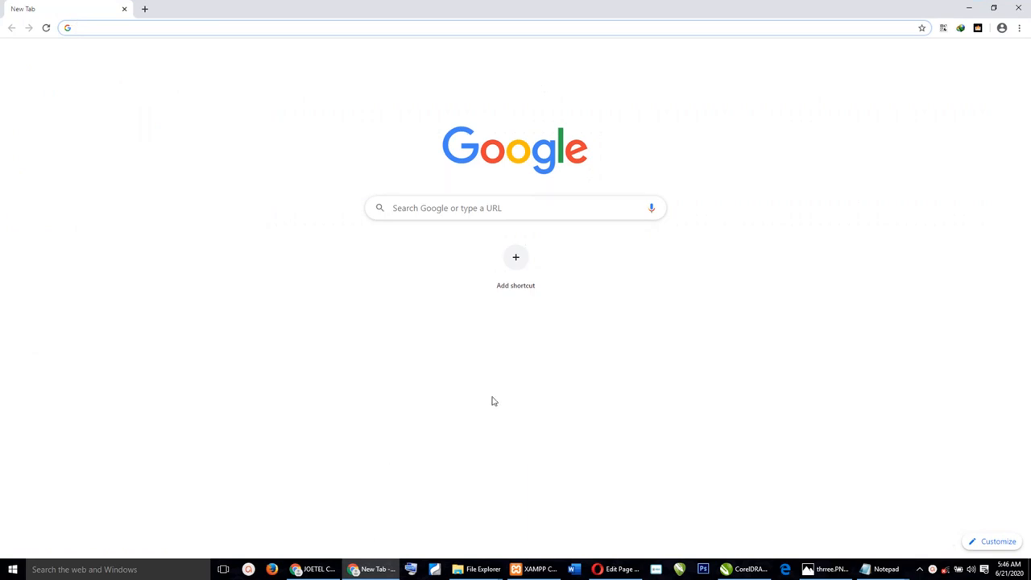
Load phpMyAdmin at localhost/phpmyadmin.
left_click(311, 32)
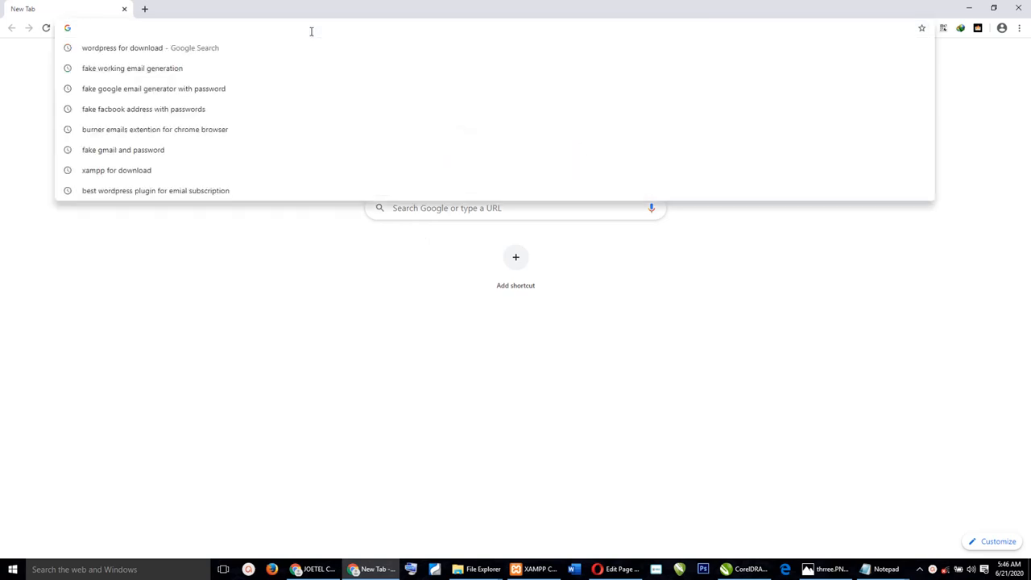
type("loc")
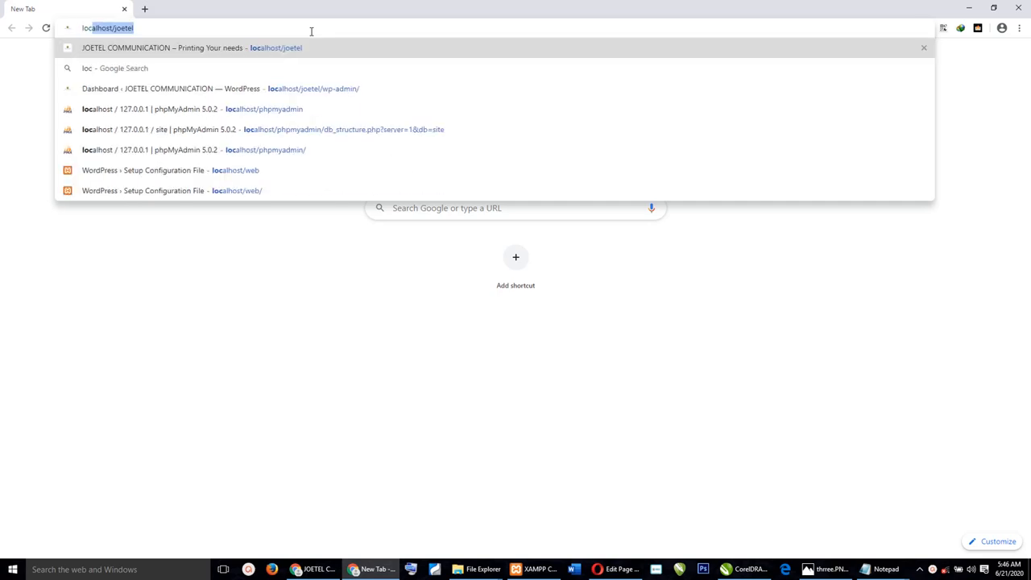
key("Right")
key("BackSpace")
key("BackSpace")
key("BackSpace")
key("BackSpace")
key("BackSpace")
key("BackSpace")
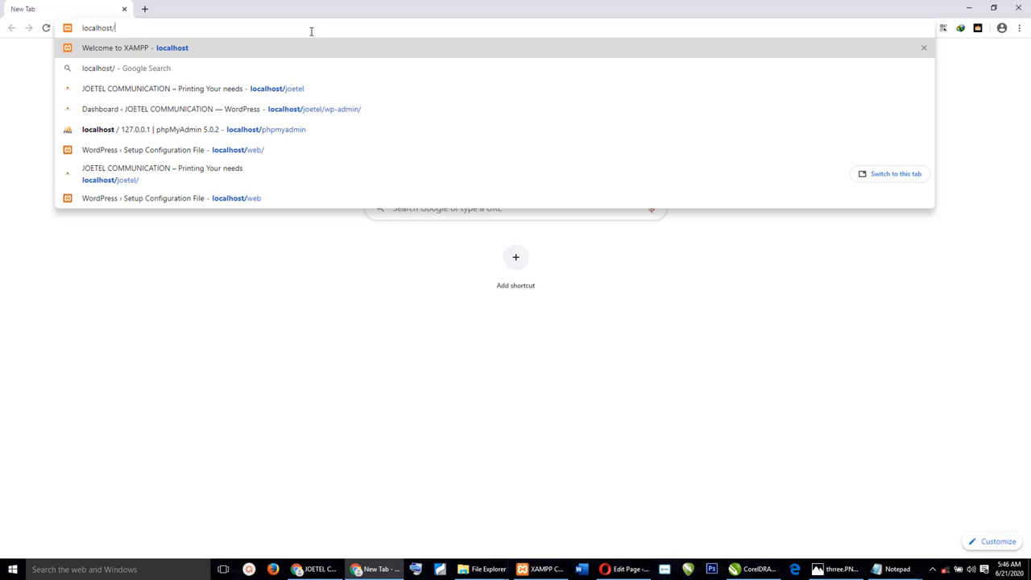
type("ph")
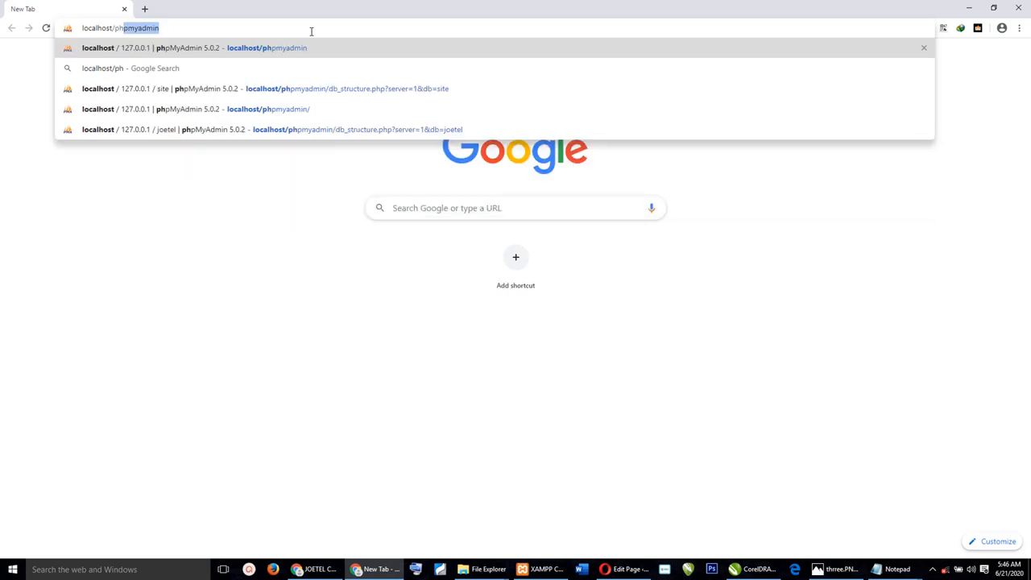
type("pmyadmin")
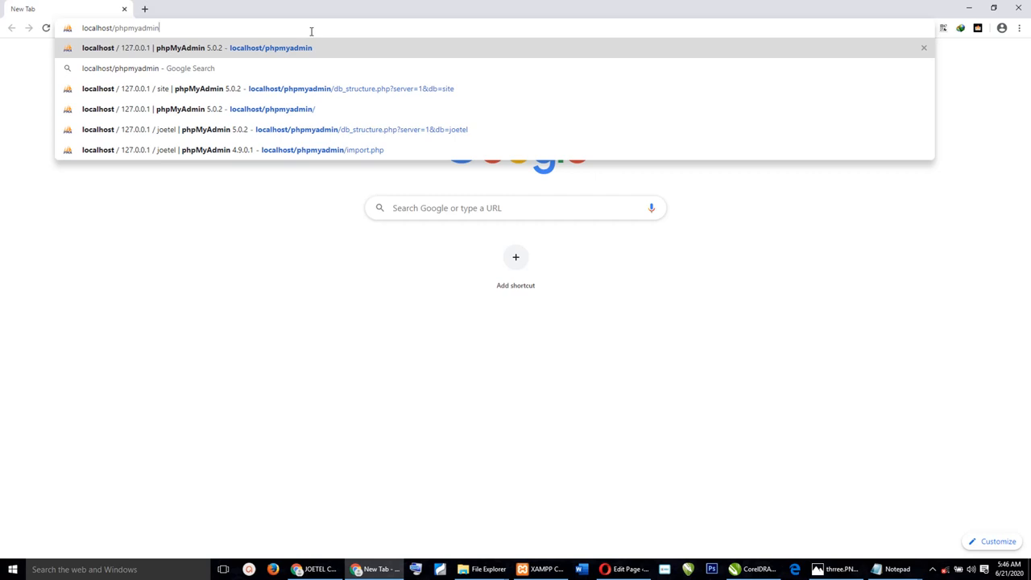
key("Return")
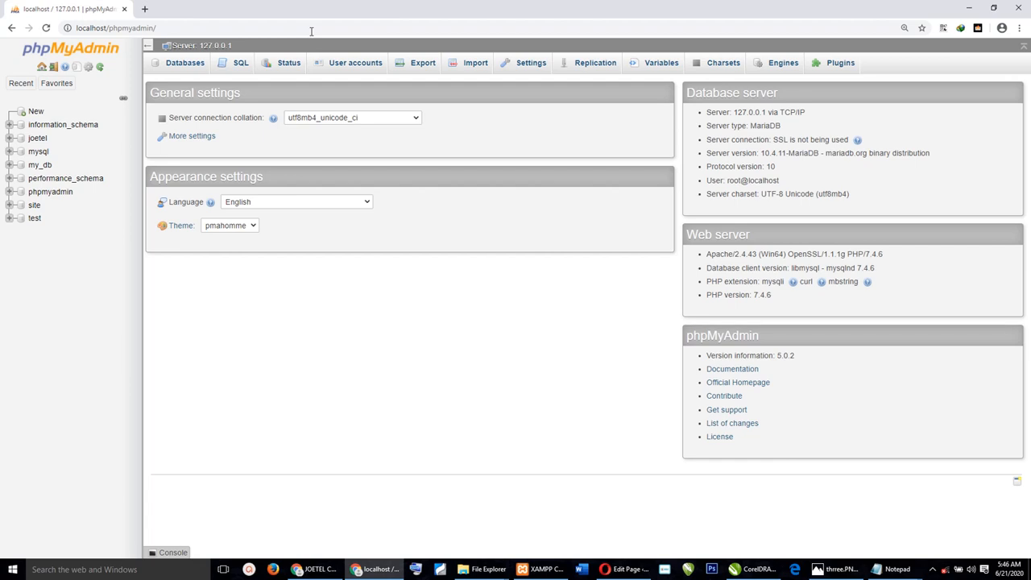
Create a new empty database named 'training' in phpMyAdmin.
left_click(35, 112)
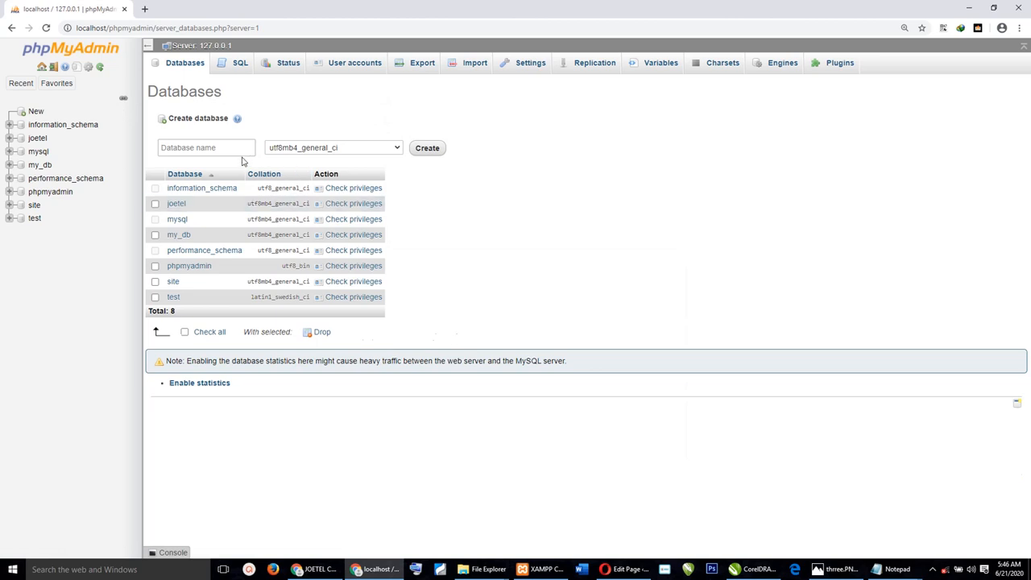
left_click(232, 150)
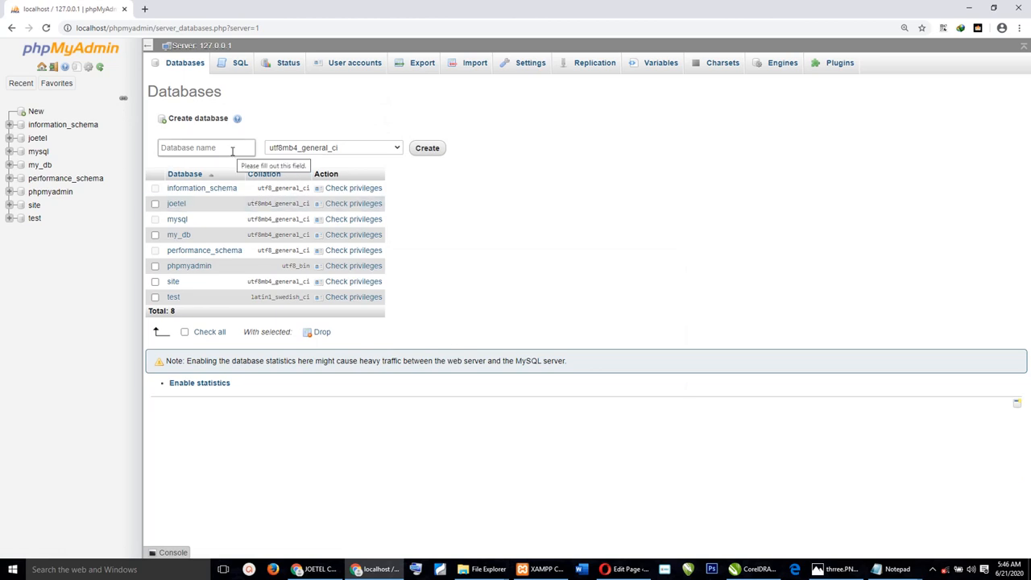
left_click(232, 151)
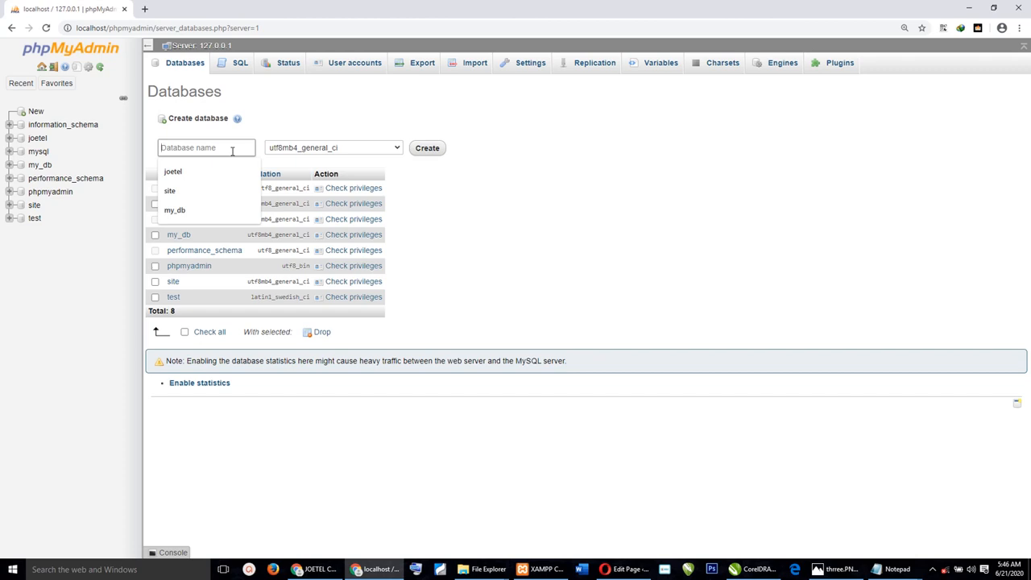
type("training")
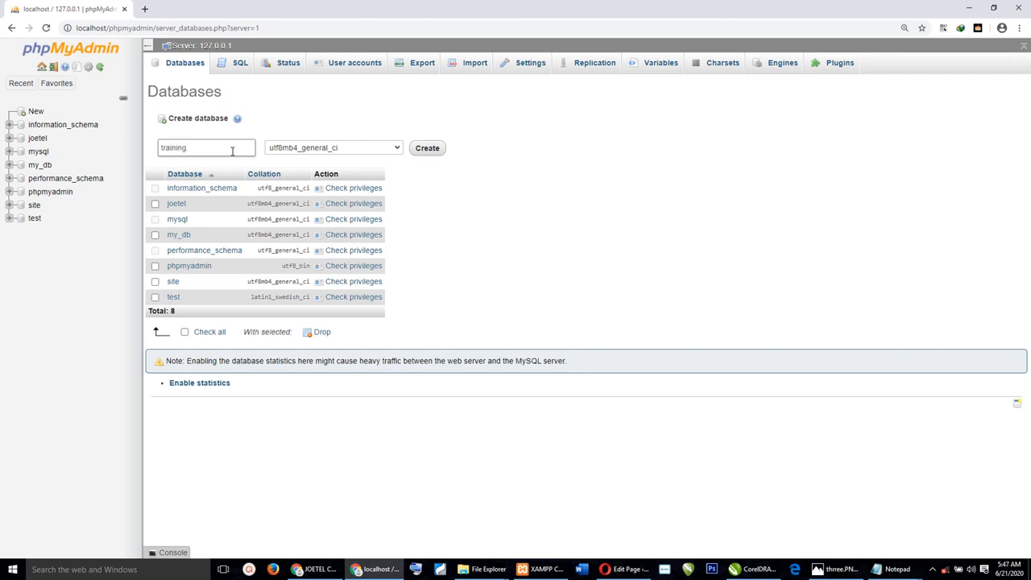
left_click(427, 150)
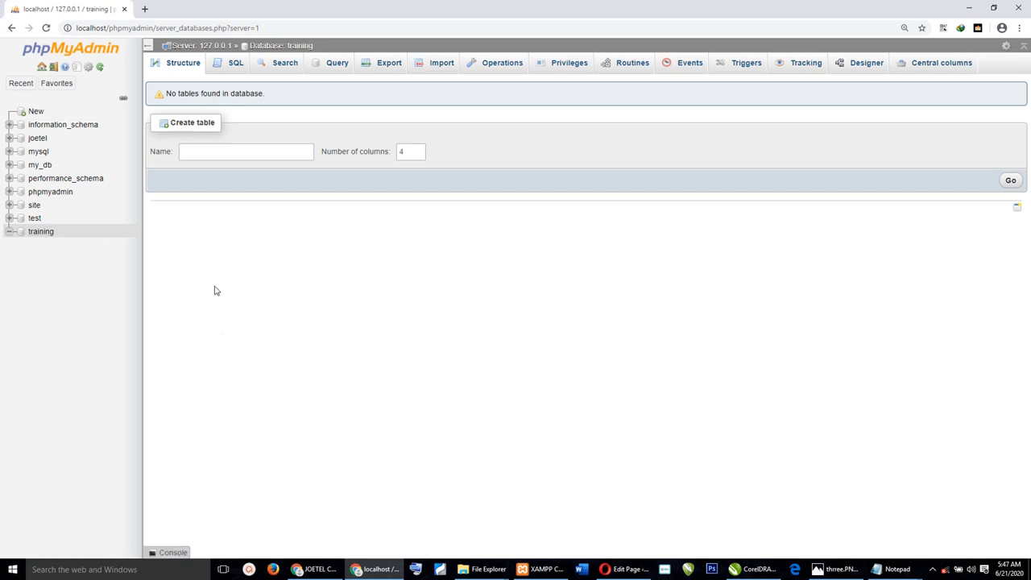
left_click_drag(214, 290, 154, 89)
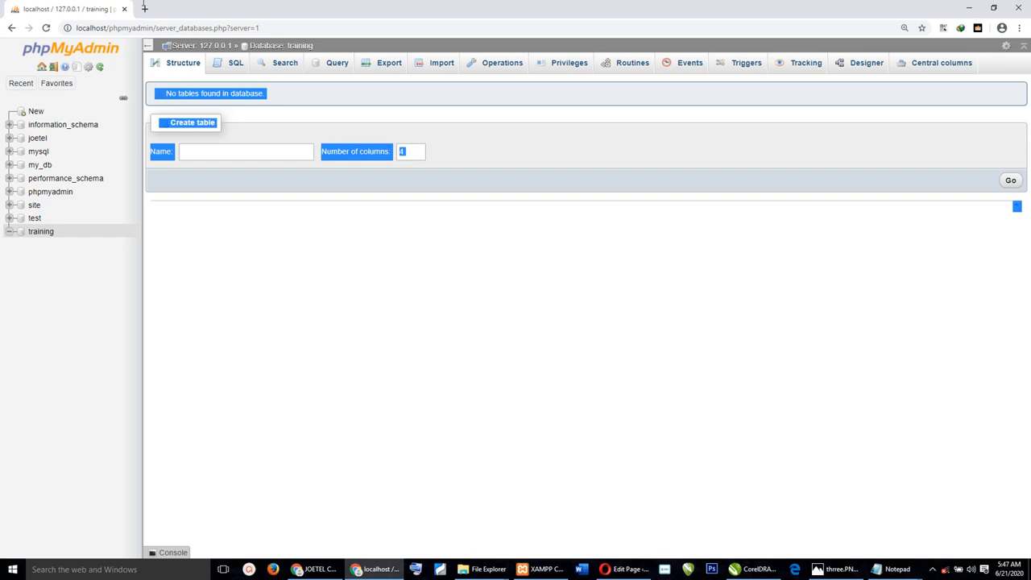
left_click(144, 9)
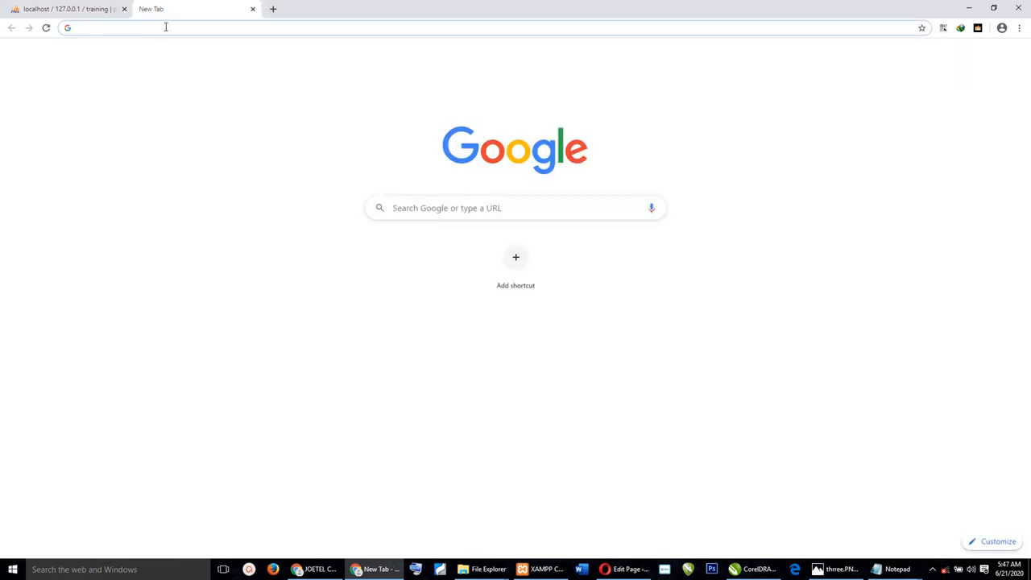
Enter localhost/ in the new tab's address bar and dismiss the suggestions.
left_click(166, 27)
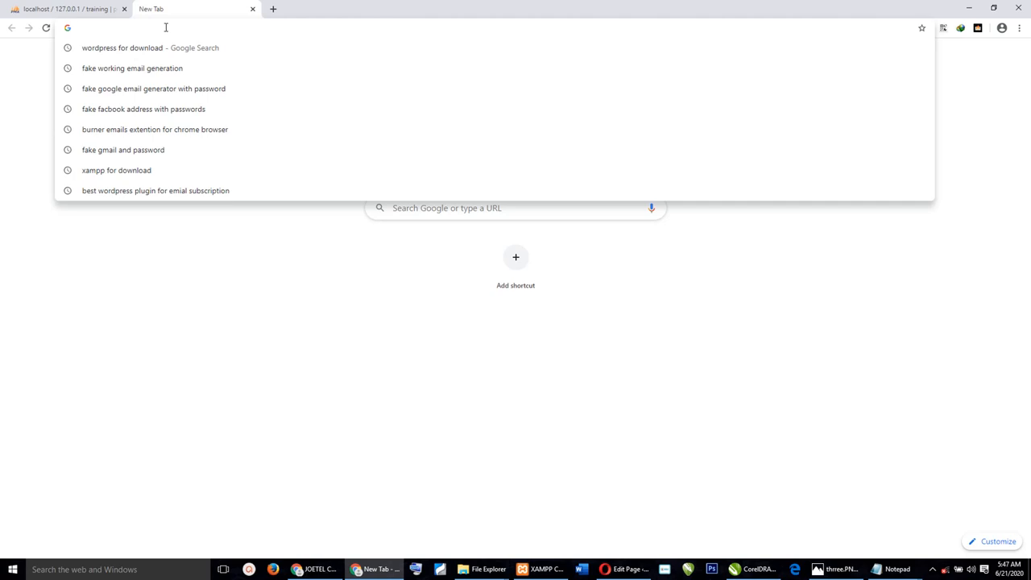
type("localhost/joetel")
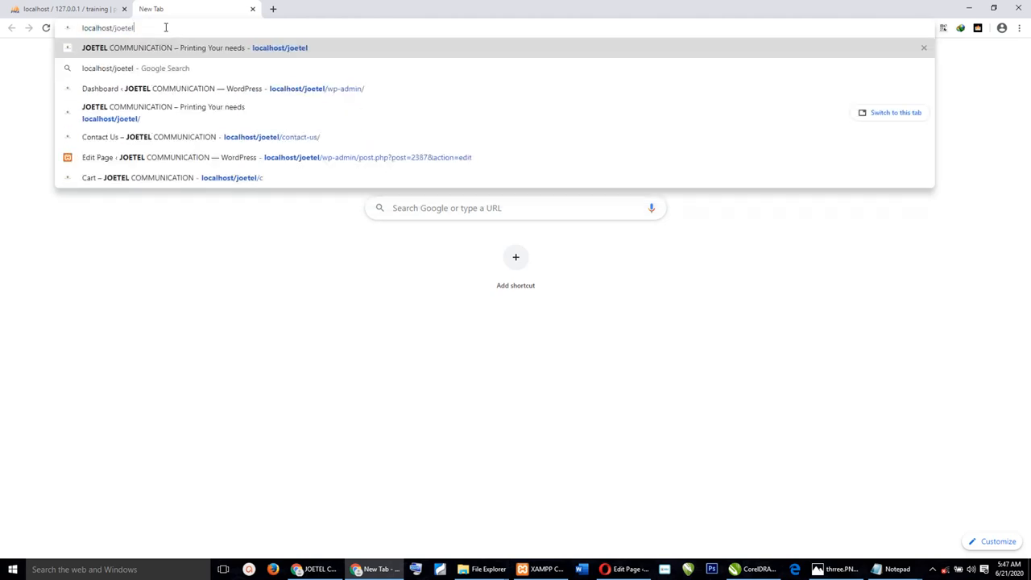
key("BackSpace")
key("BackSpace")
key("BackSpace")
key("BackSpace")
key("BackSpace")
key("BackSpace")
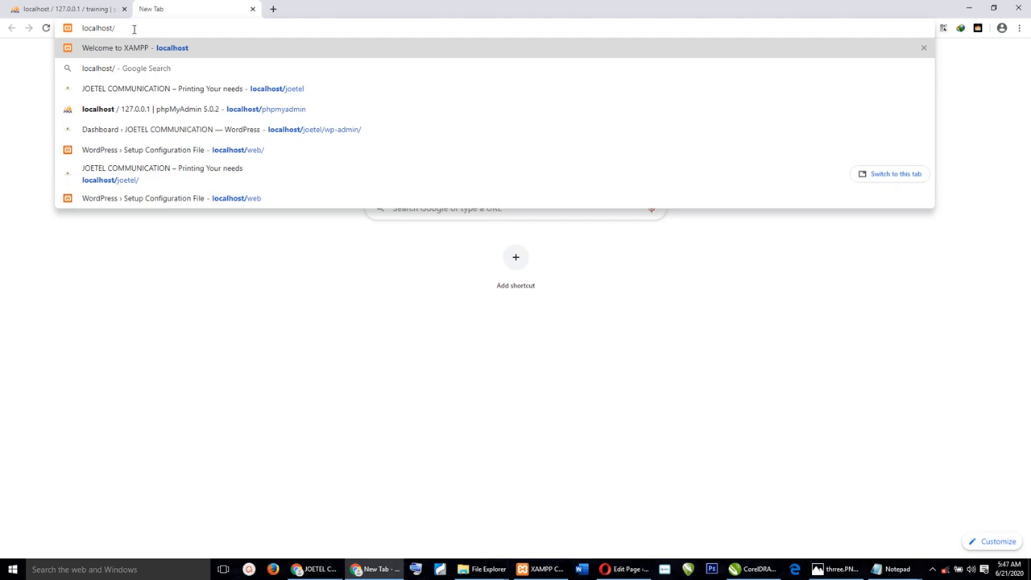
left_click(305, 267)
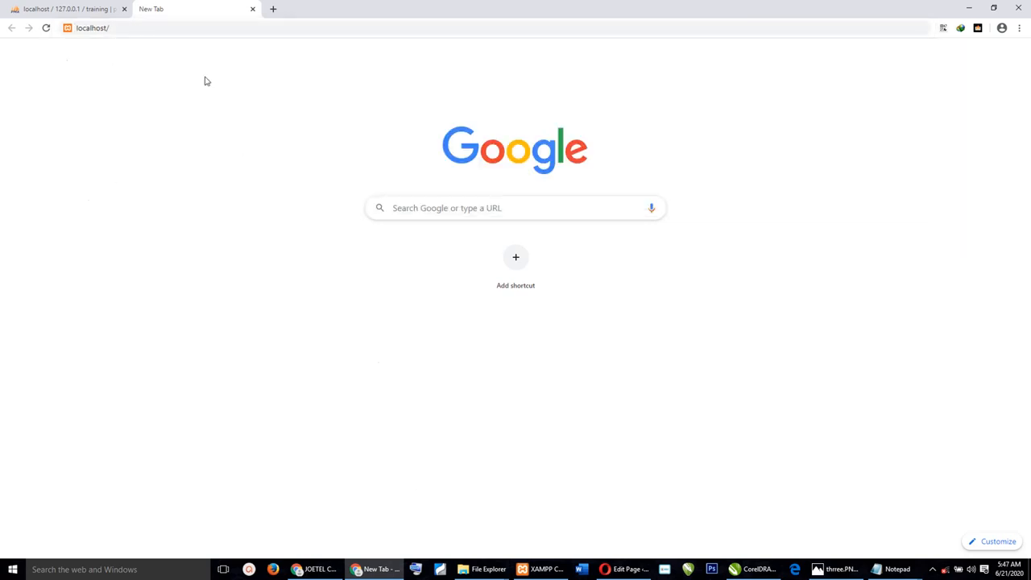
mouse_move(493, 568)
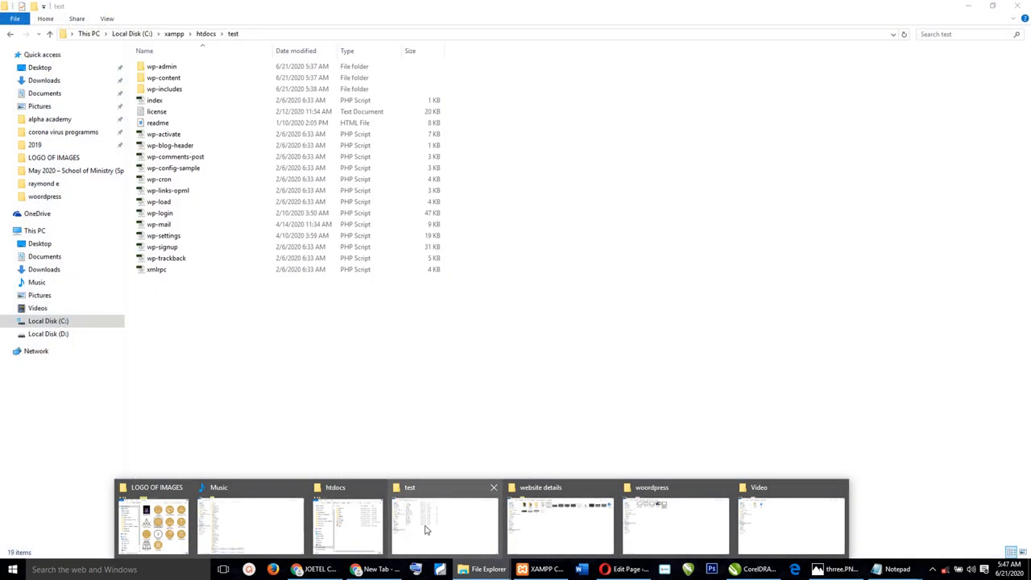
Check the xampp\htdocs\test folder in File Explorer, then switch back to Chrome's new tab.
left_click(427, 528)
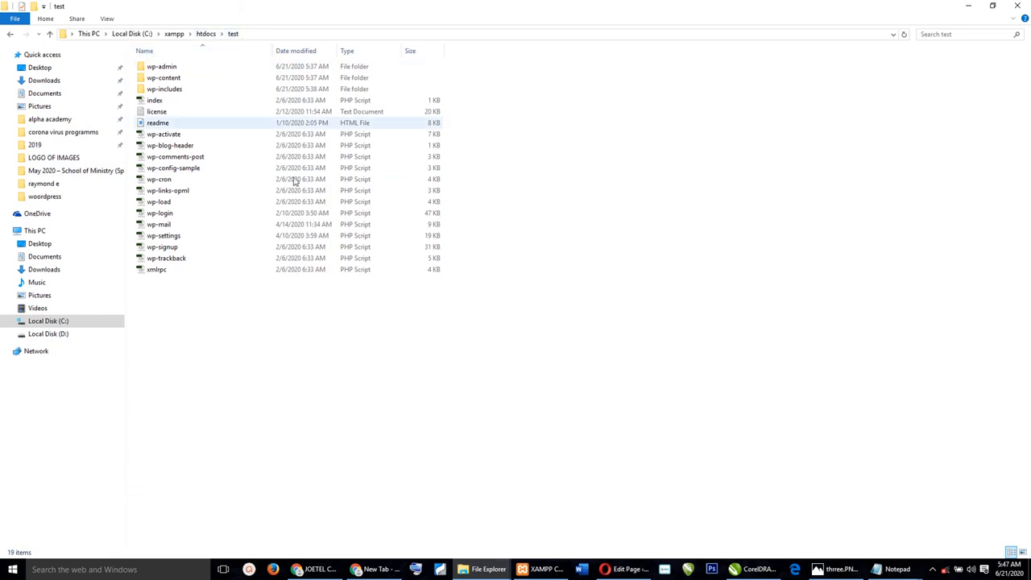
left_click(376, 569)
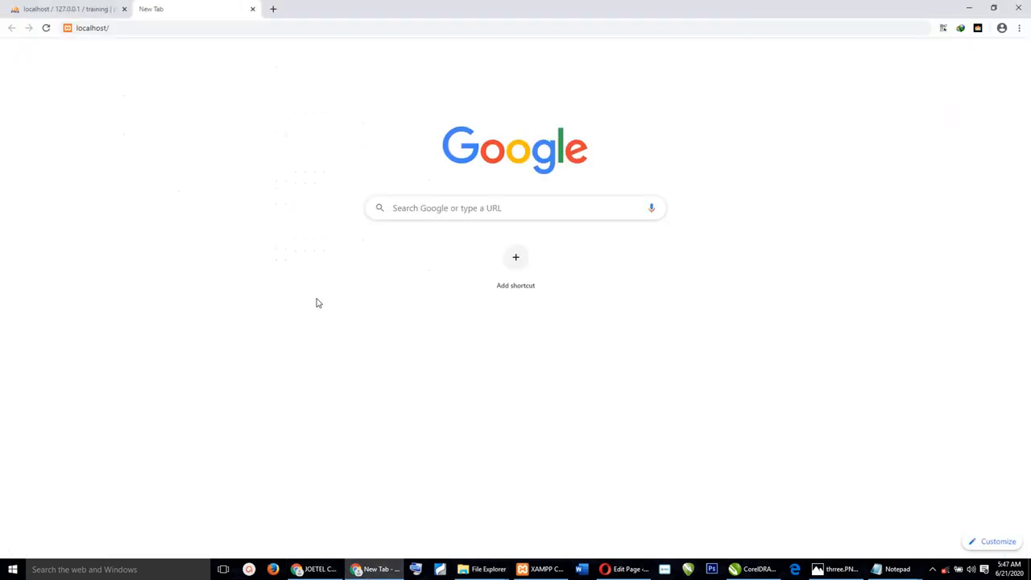
Load localhost/test to bring up the WordPress setup welcome page.
left_click(142, 28)
left_click(141, 28)
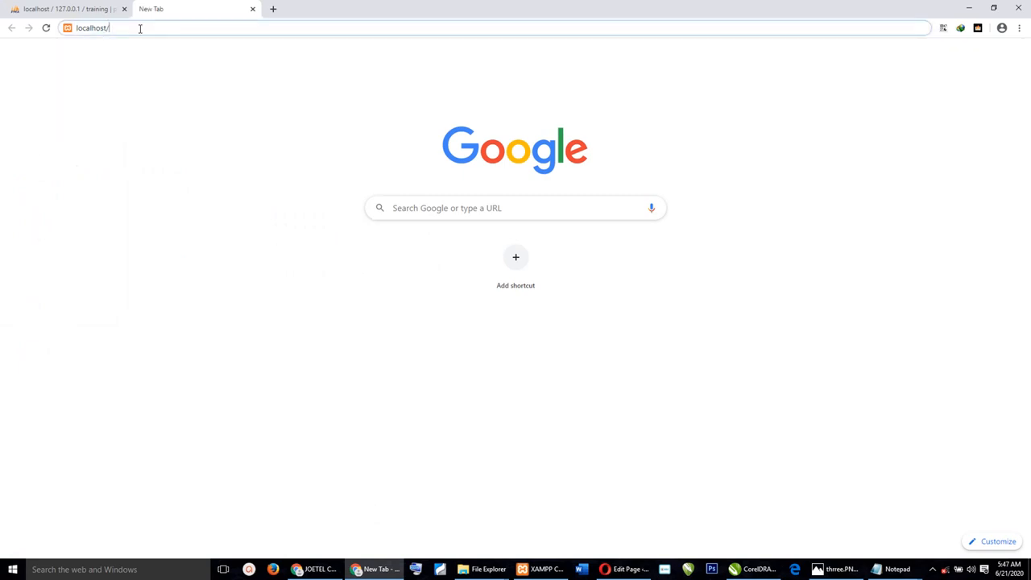
type("test")
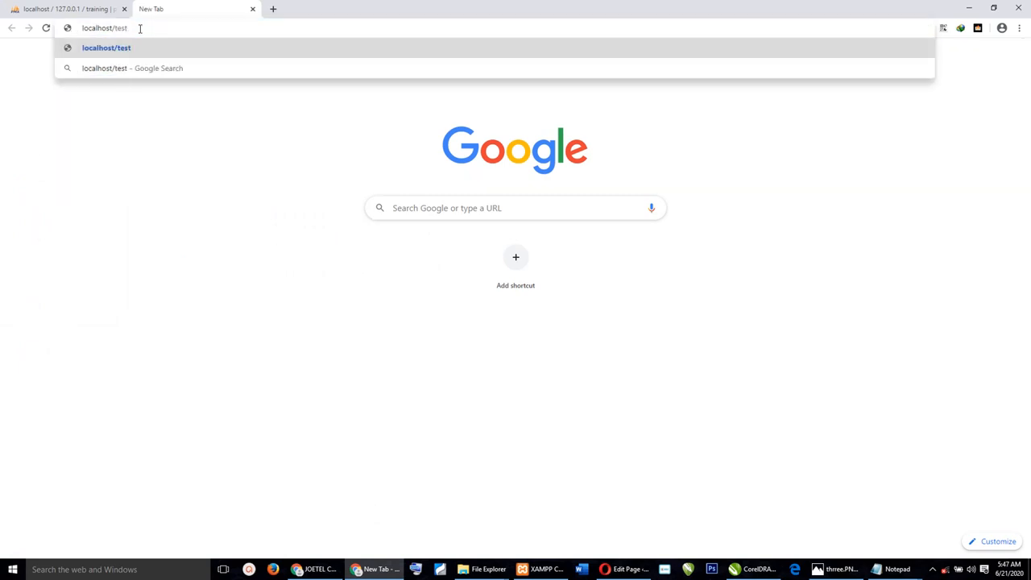
key("Return")
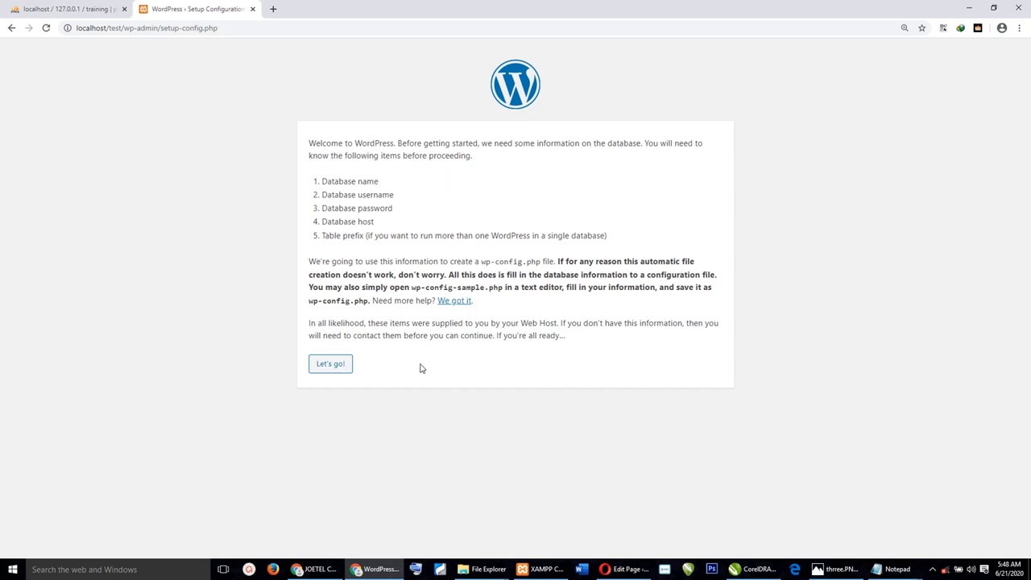
Start WordPress setup with database name 'training', username 'root' and an empty password.
left_click(328, 367)
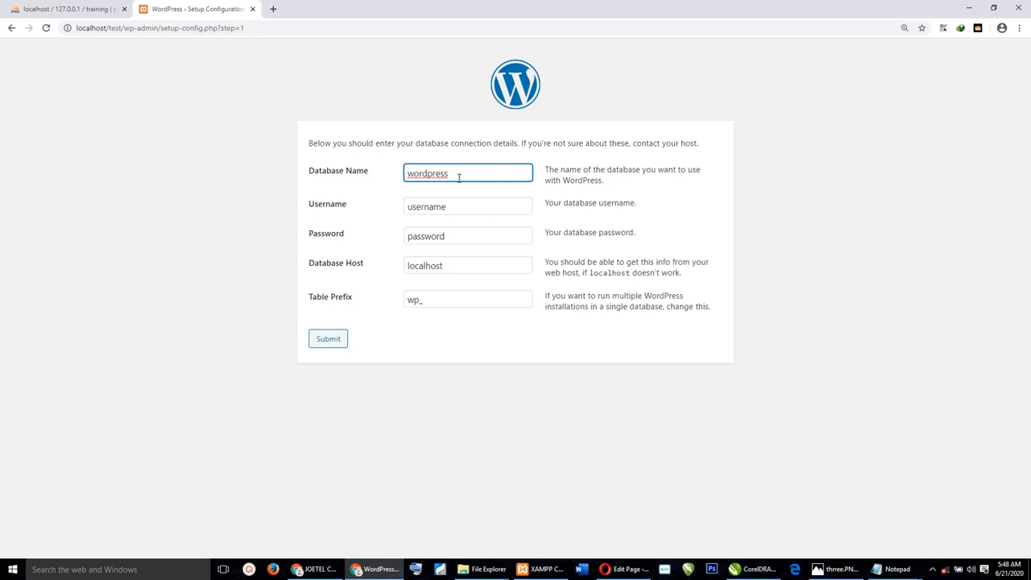
left_click(61, 8)
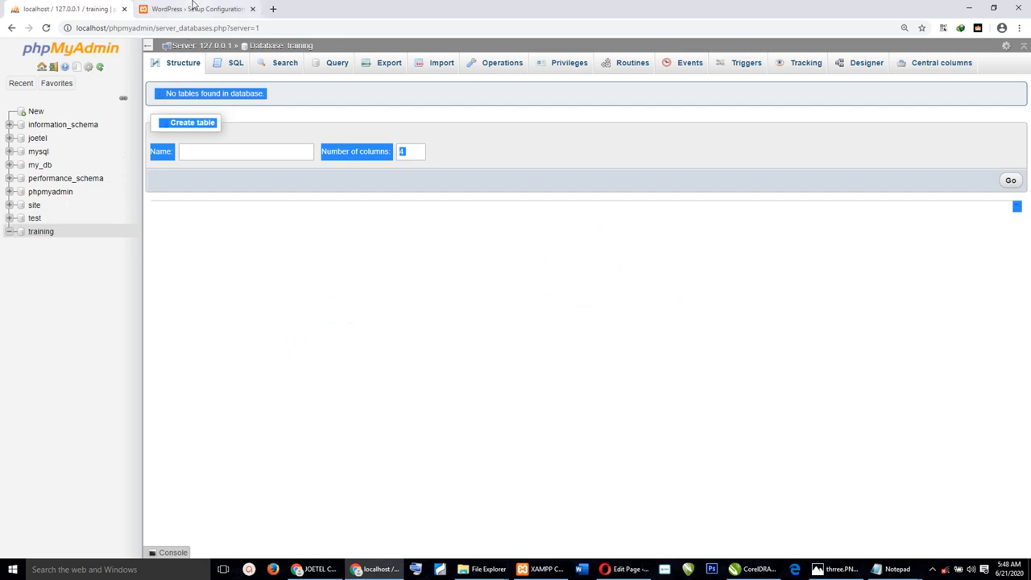
left_click(194, 9)
left_click_drag(461, 171, 267, 208)
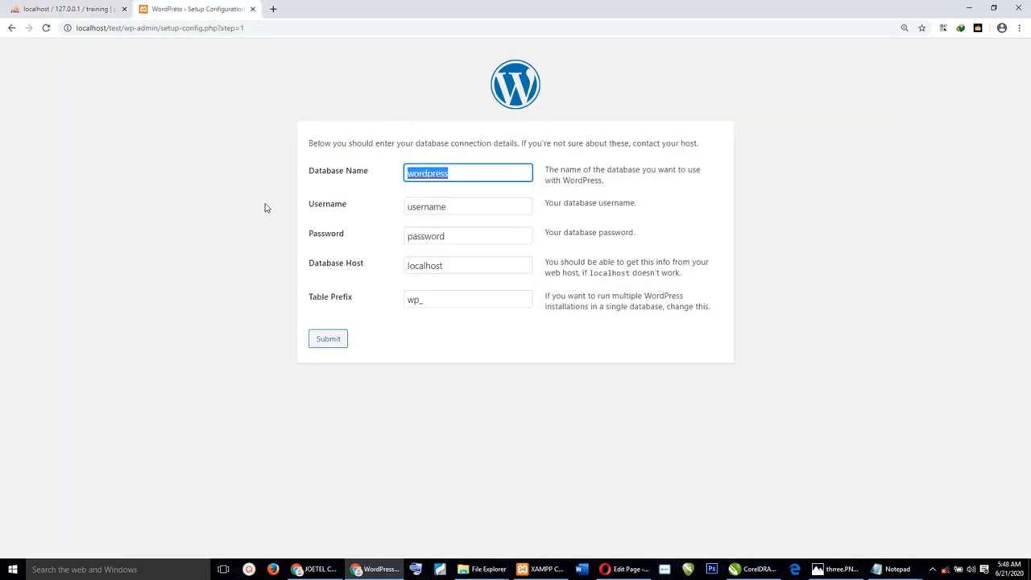
type("training")
left_click(464, 210)
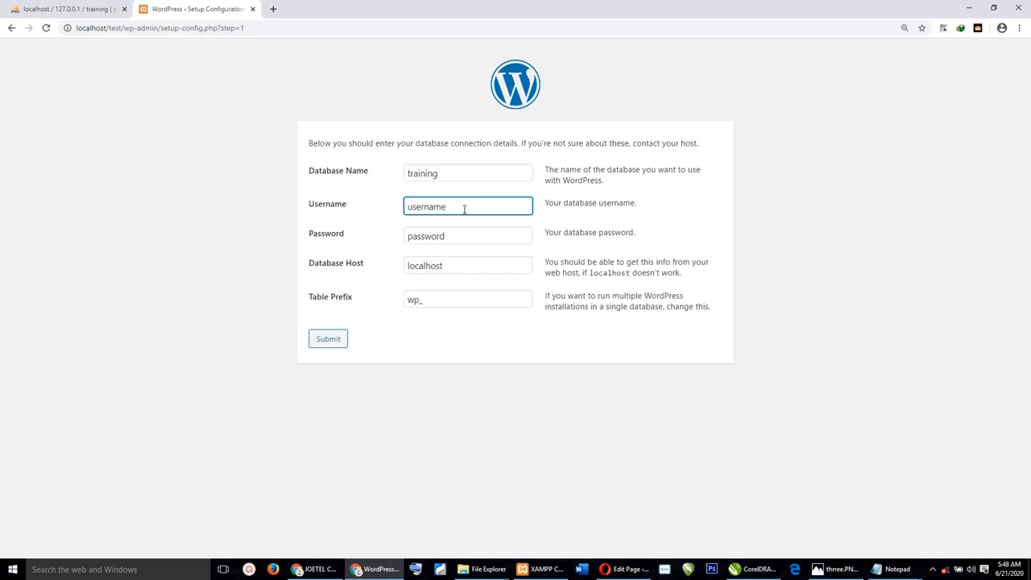
left_click_drag(463, 209, 384, 216)
type("root")
left_click(477, 237)
key("BackSpace")
key("BackSpace")
key("BackSpace")
key("BackSpace")
key("BackSpace")
key("BackSpace")
key("BackSpace")
key("BackSpace")
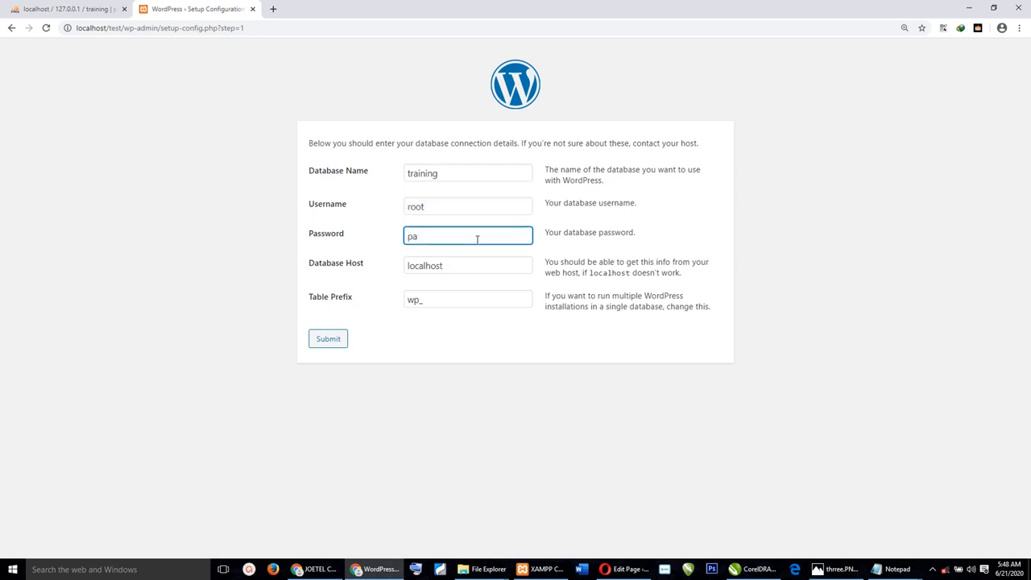
left_click(491, 385)
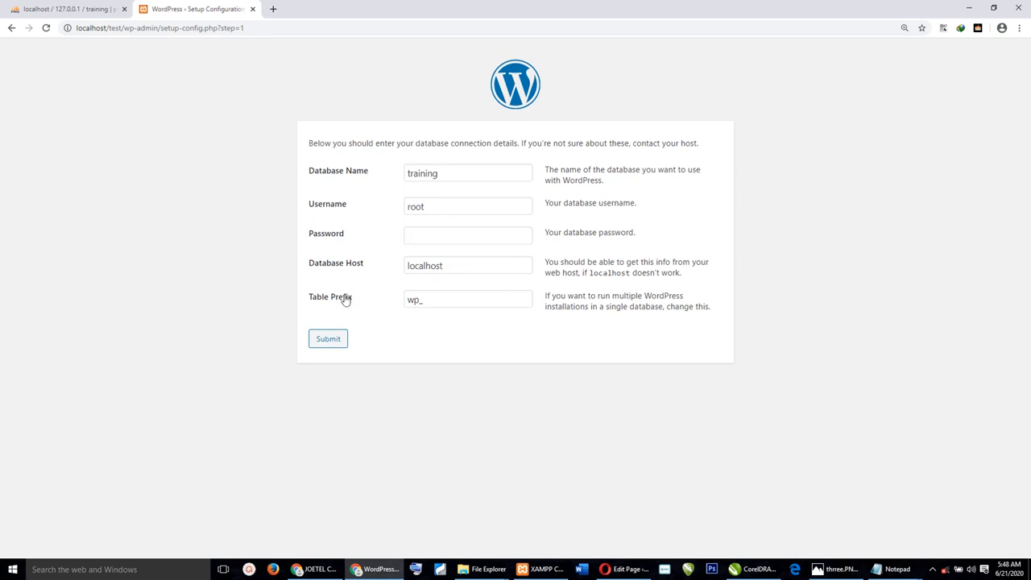
Change the table prefix from wp_ to WaD_ and submit the connection details.
left_click(428, 304)
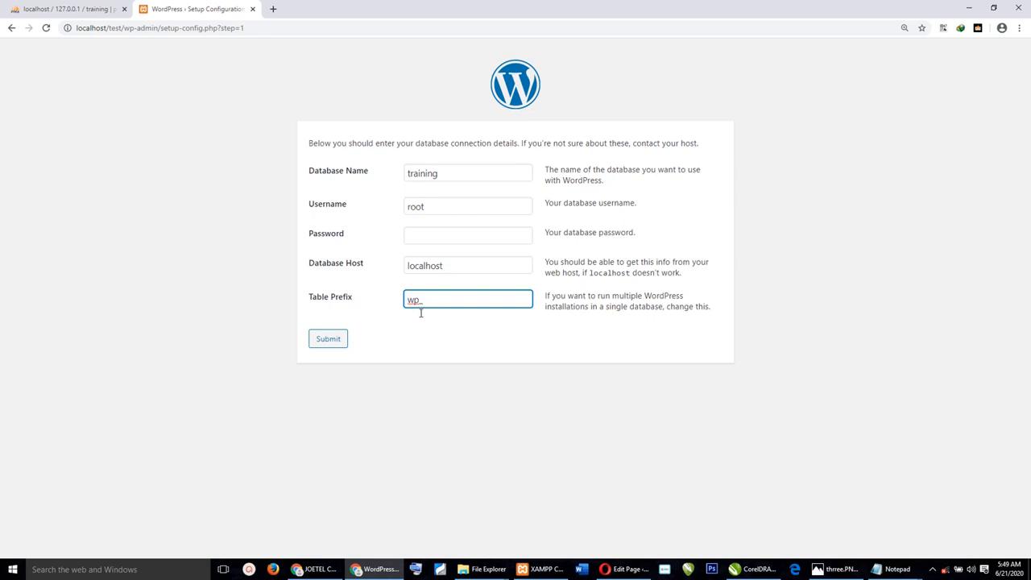
key("BackSpace")
key("BackSpace")
key("BackSpace")
type("W")
type("a_D_")
left_click(319, 339)
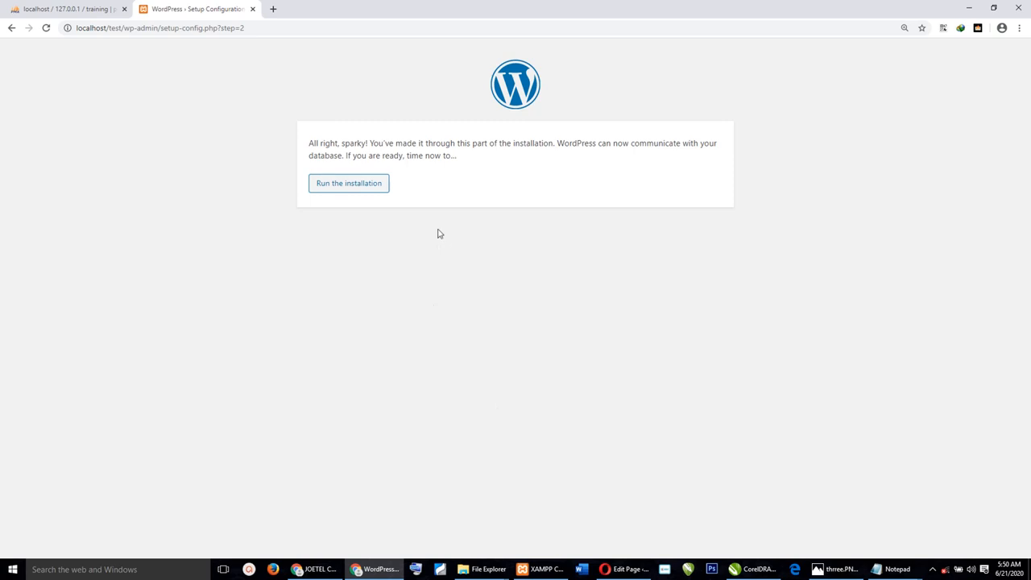
Run the installation and enter site title 'Class Website' with username 'Admin'.
left_click(336, 187)
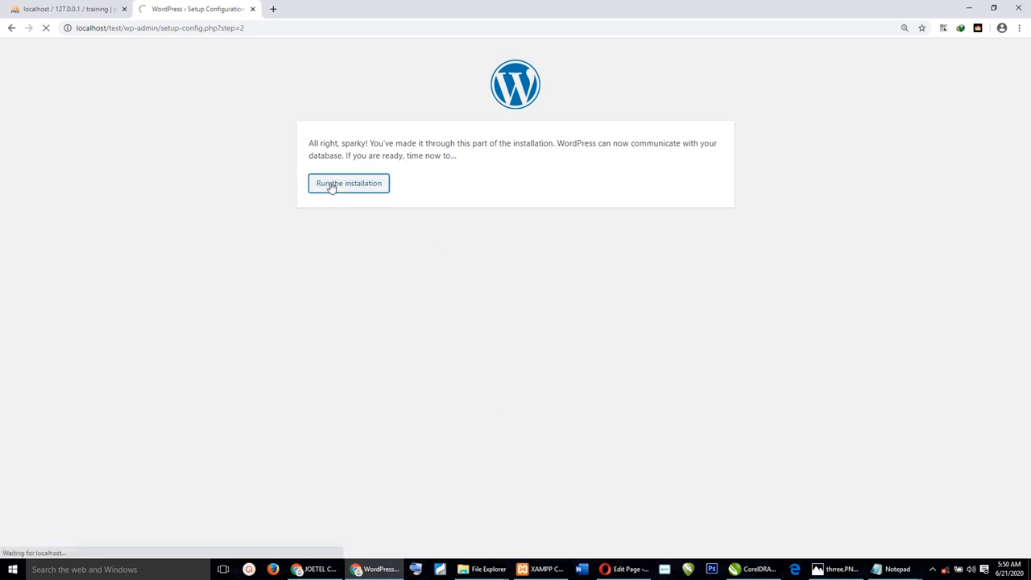
scroll(577, 242, "down", 1)
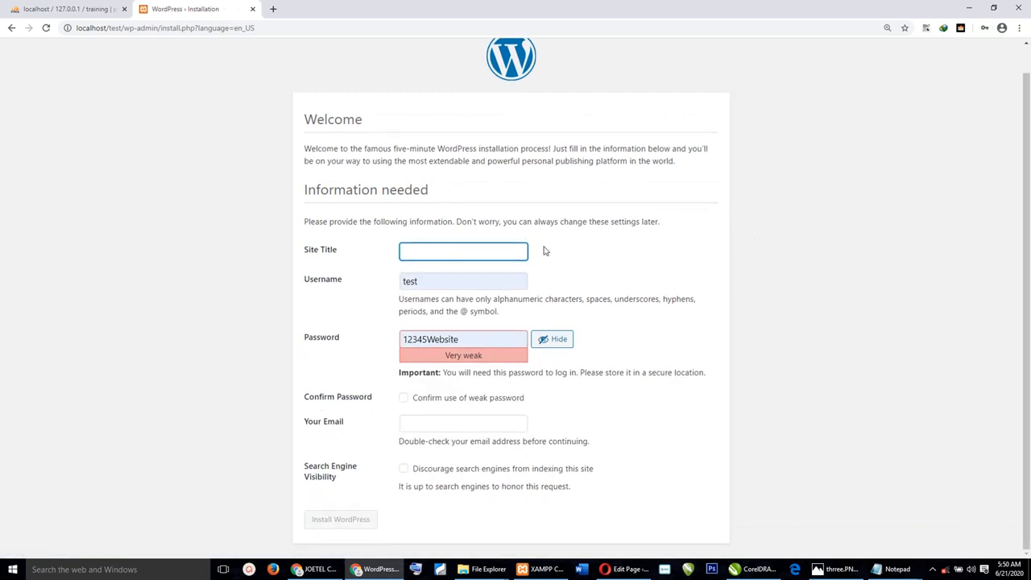
left_click(482, 252)
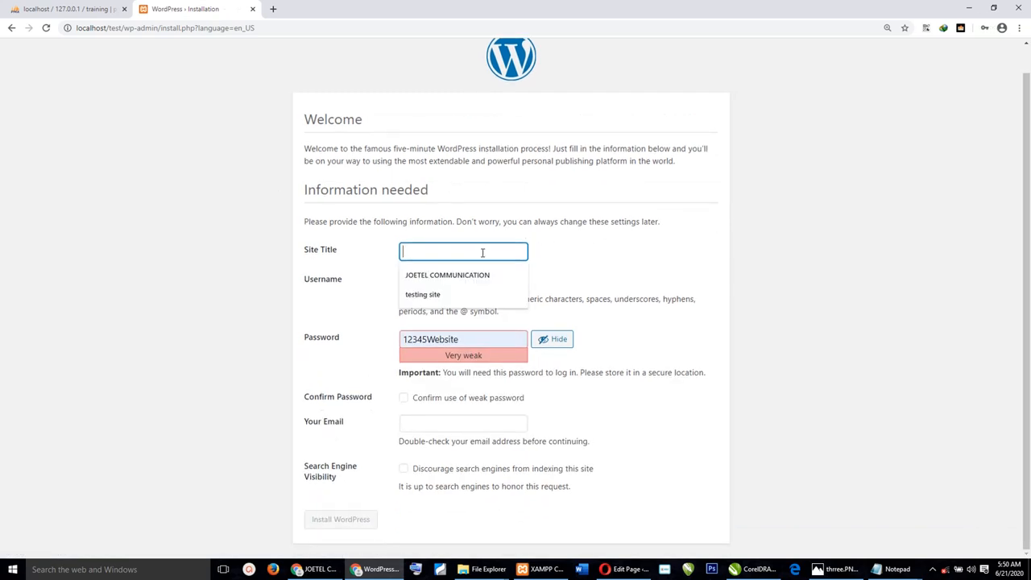
type("Class")
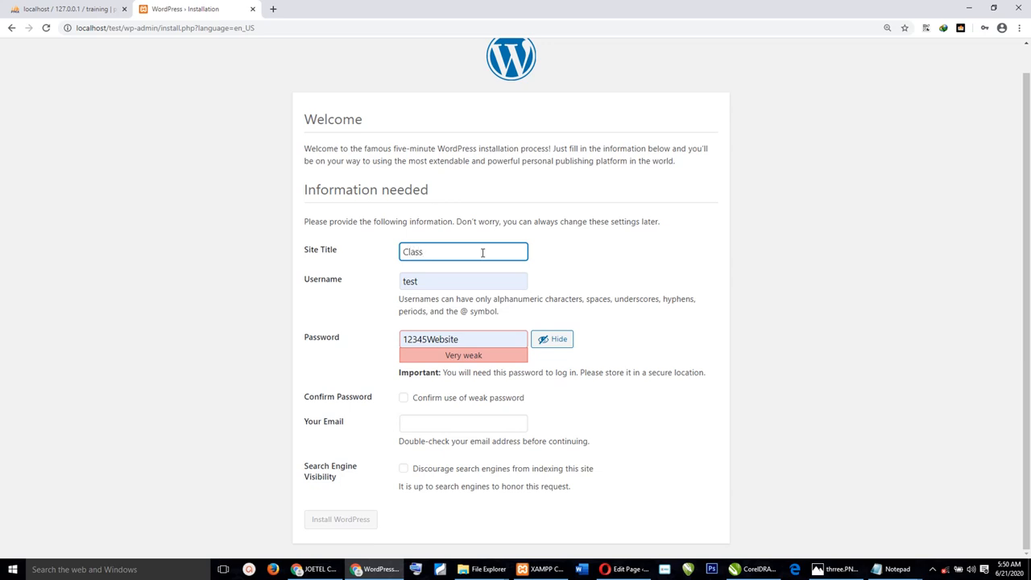
type(" Website")
key("Tab")
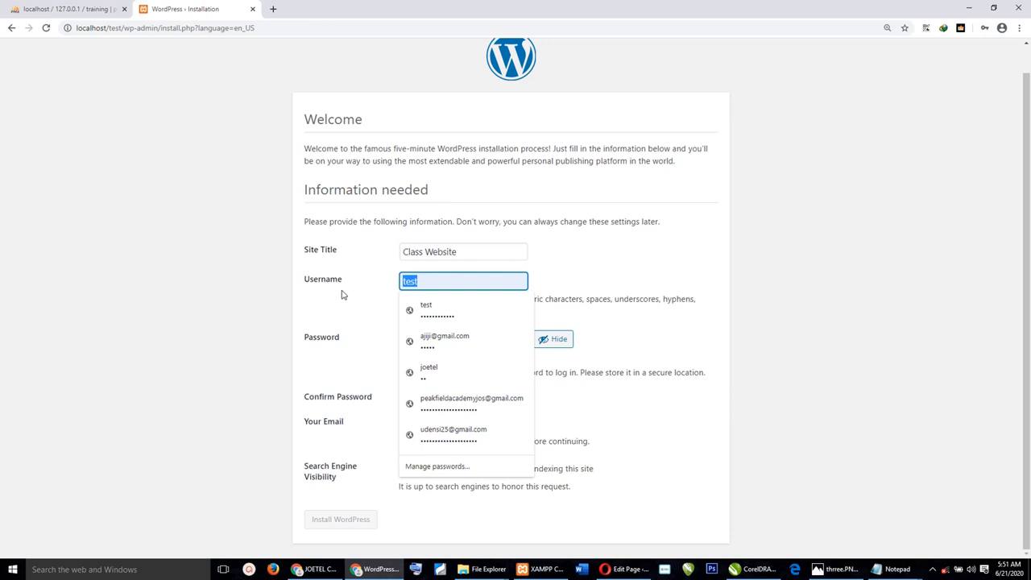
type("Admin")
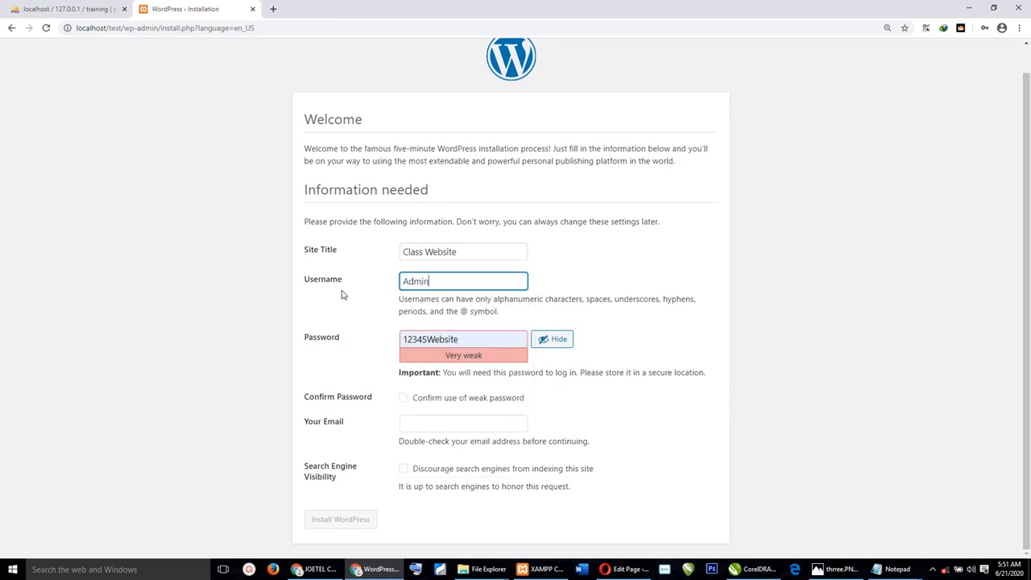
Type a new admin password into the Password field.
key("Tab")
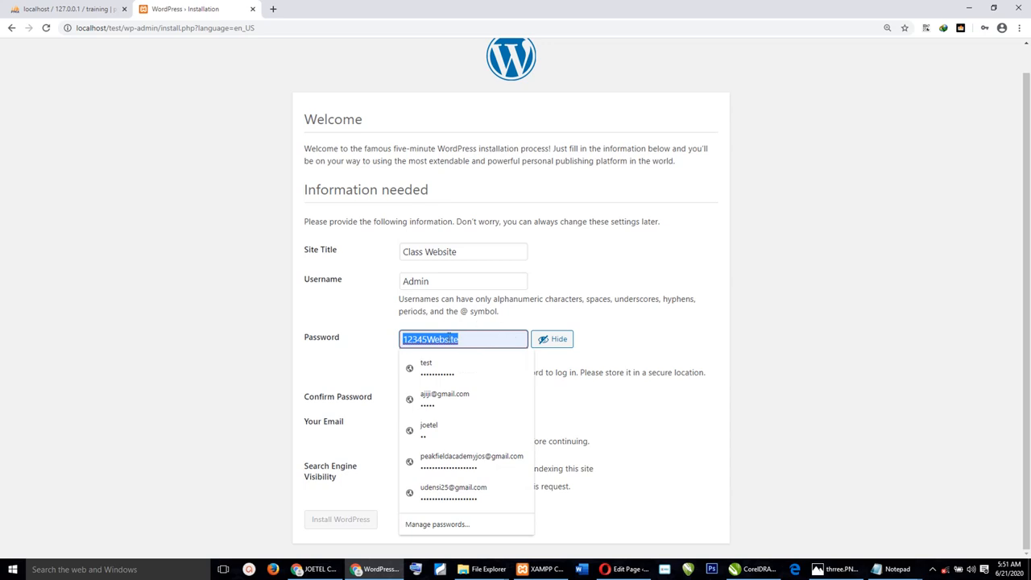
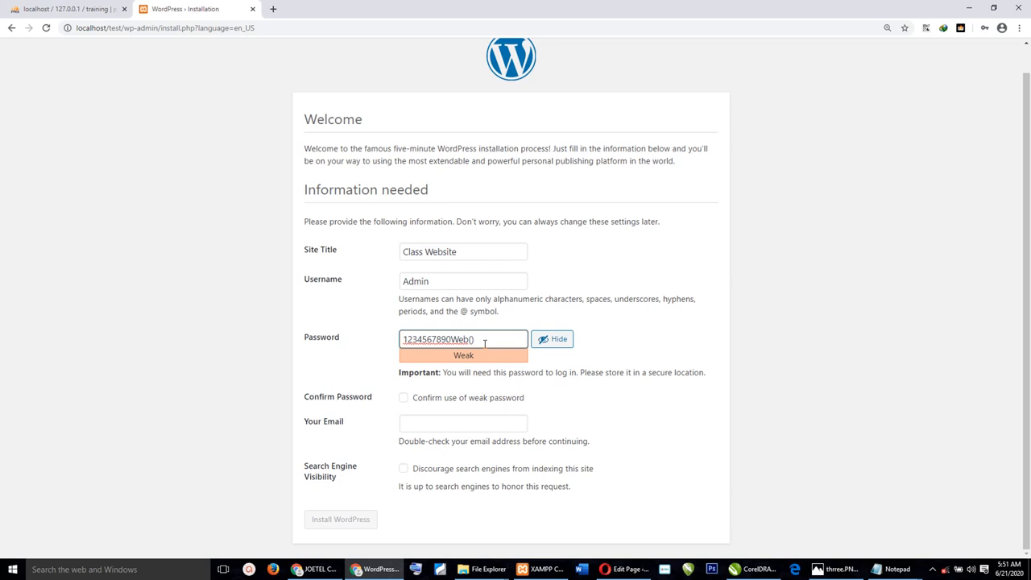
Replace the admin password with a new medium-strength one.
left_click_drag(482, 340, 390, 351)
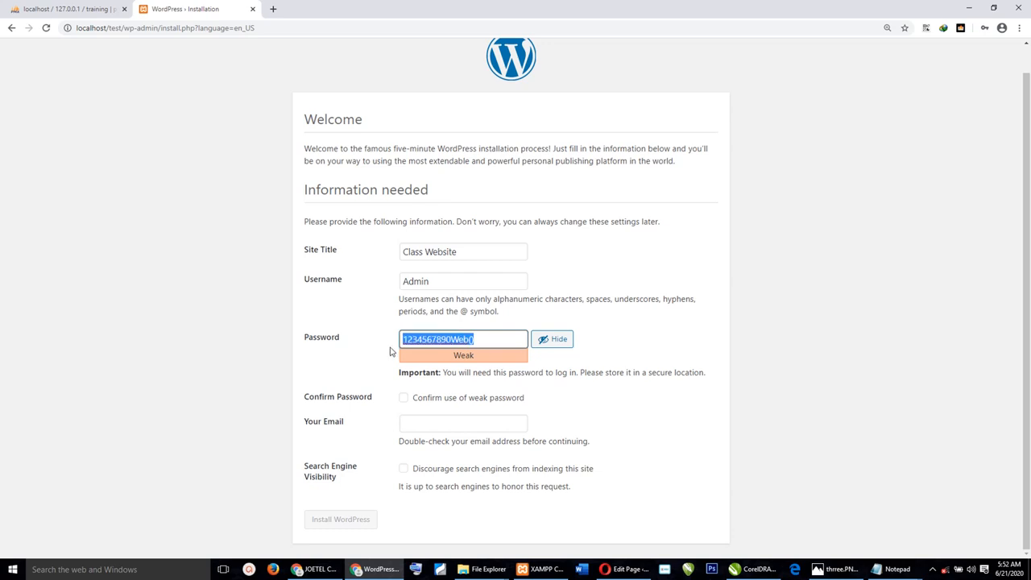
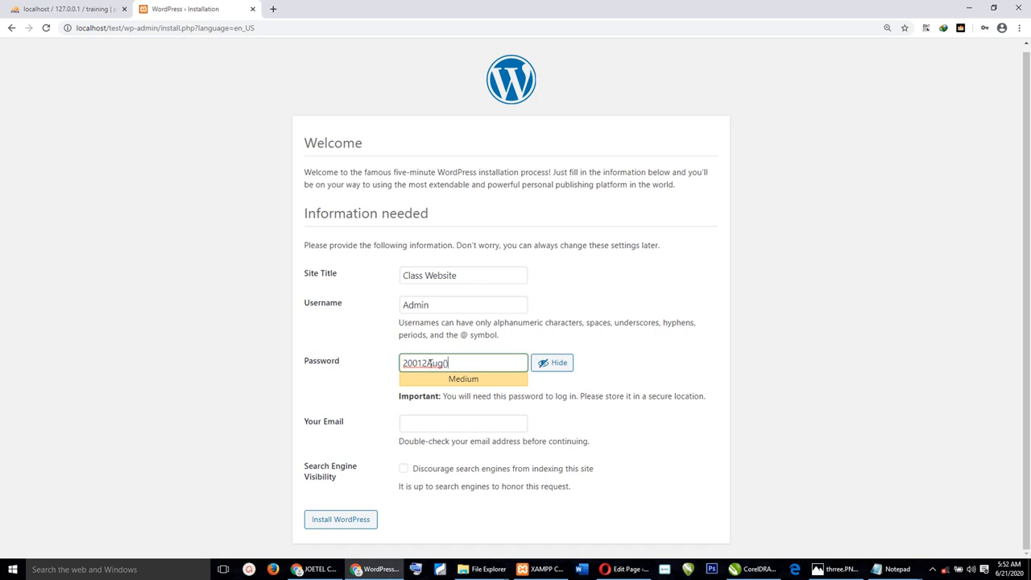
Enter the administrator's e-mail address and leave Search Engine Visibility unchecked.
left_click(482, 422)
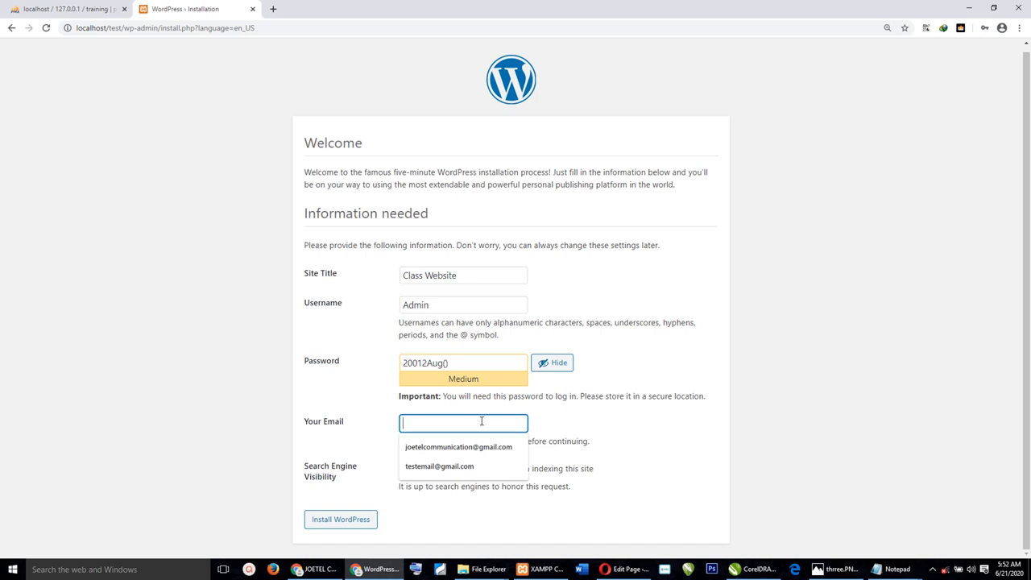
type("test")
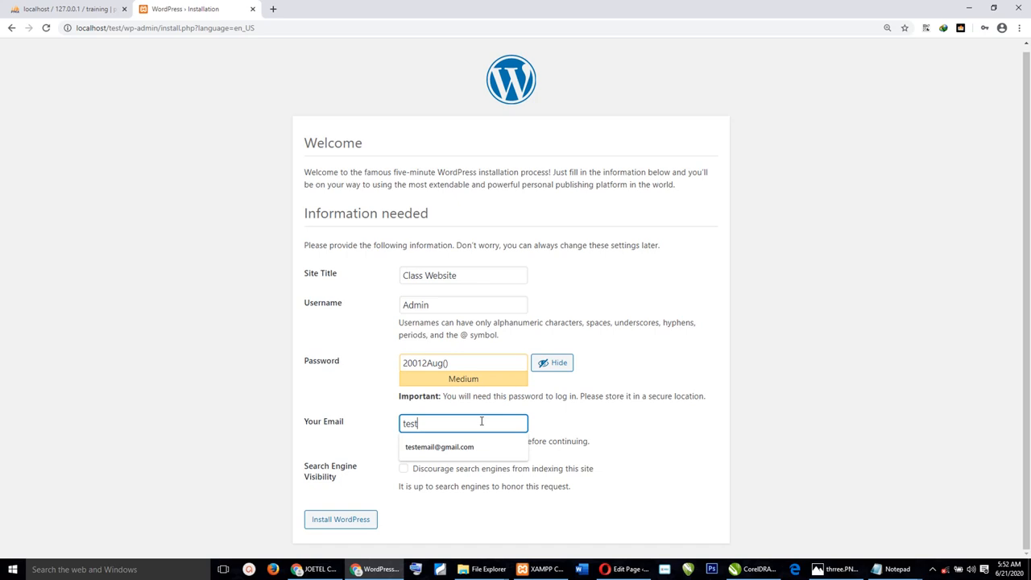
type("@gm")
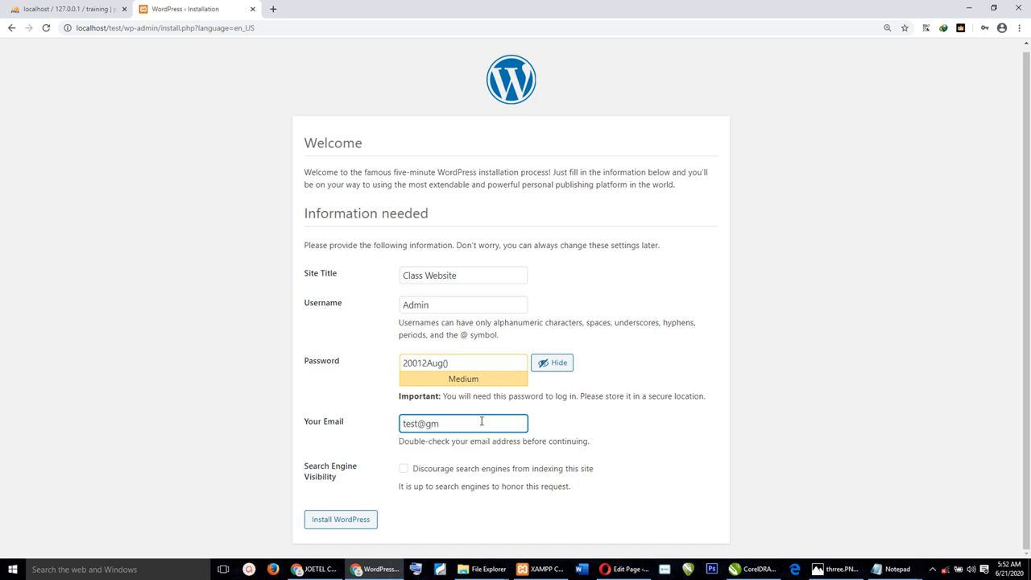
type("ail.com")
left_click_drag(481, 420, 465, 472)
left_click(464, 472)
left_click(451, 473)
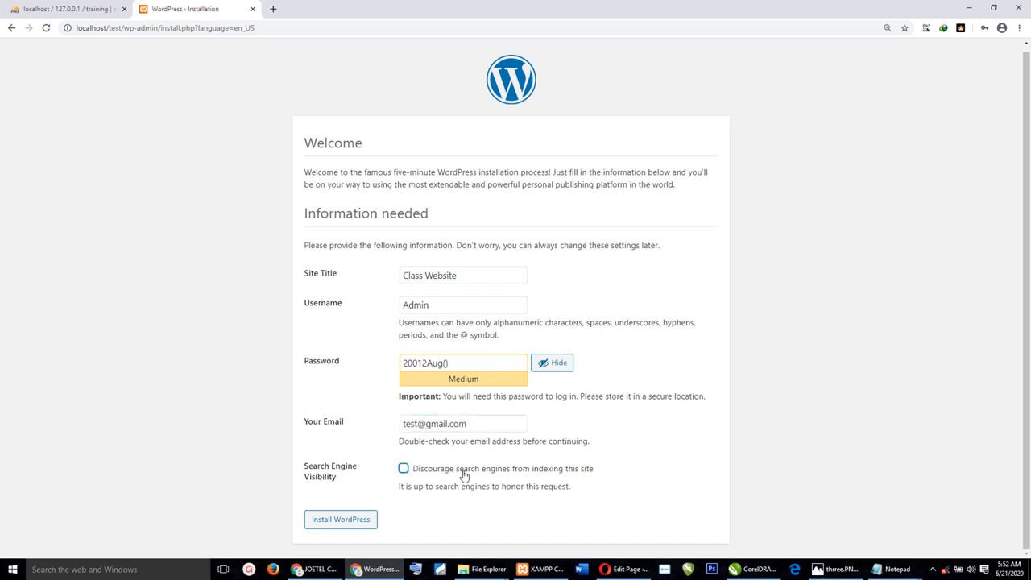
left_click_drag(592, 496, 454, 468)
left_click(603, 486)
Install WordPress and save the new login in Chrome's password manager.
left_click(354, 521)
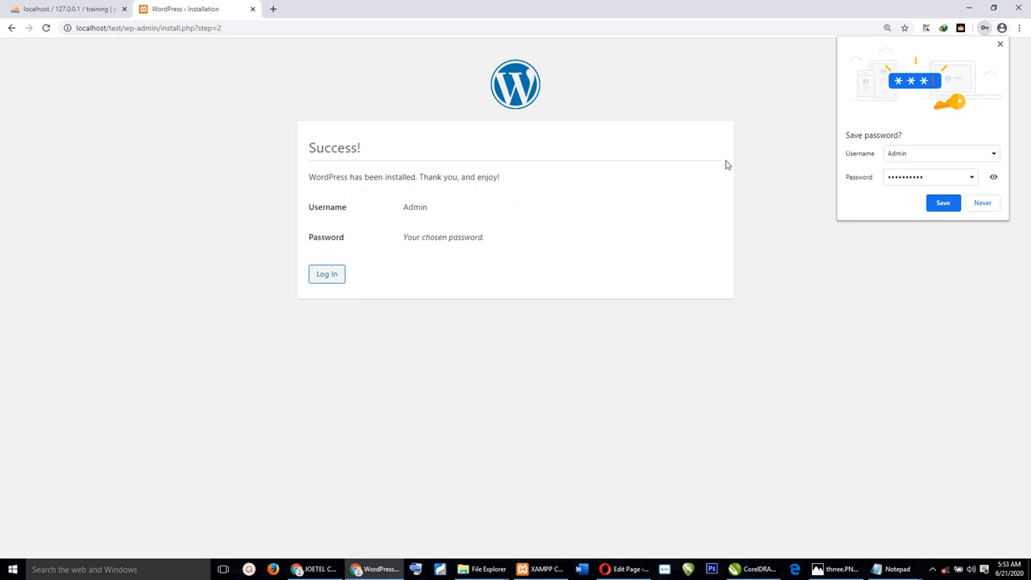
left_click(943, 206)
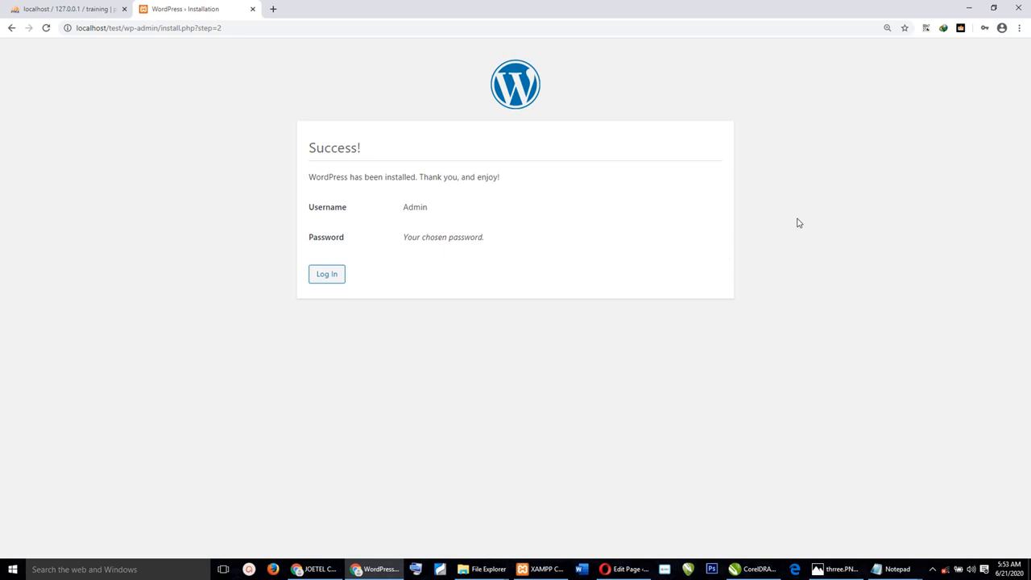
On the login page, check the autofilled password and retype the username as 'Admin'.
left_click(328, 275)
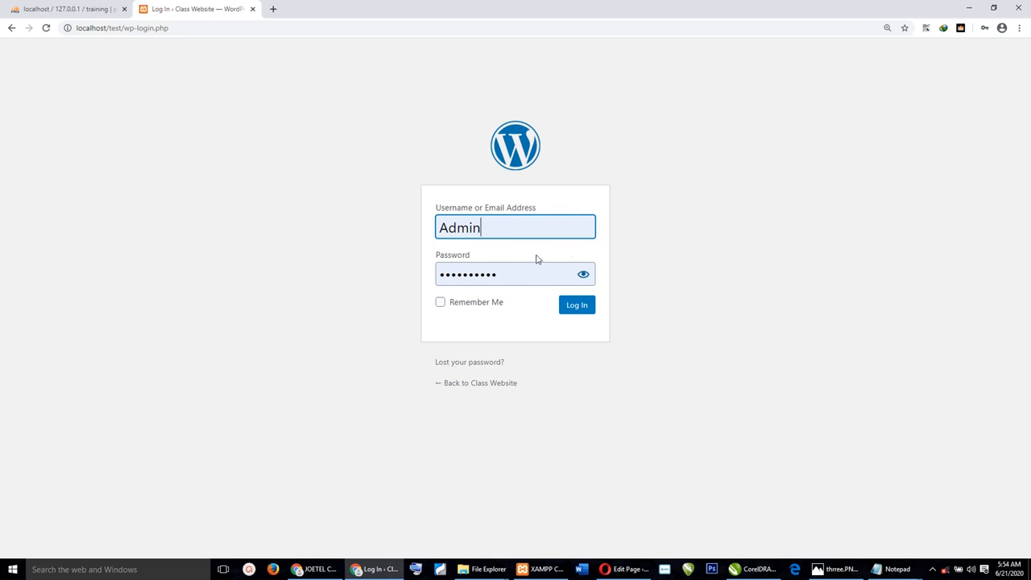
left_click(584, 276)
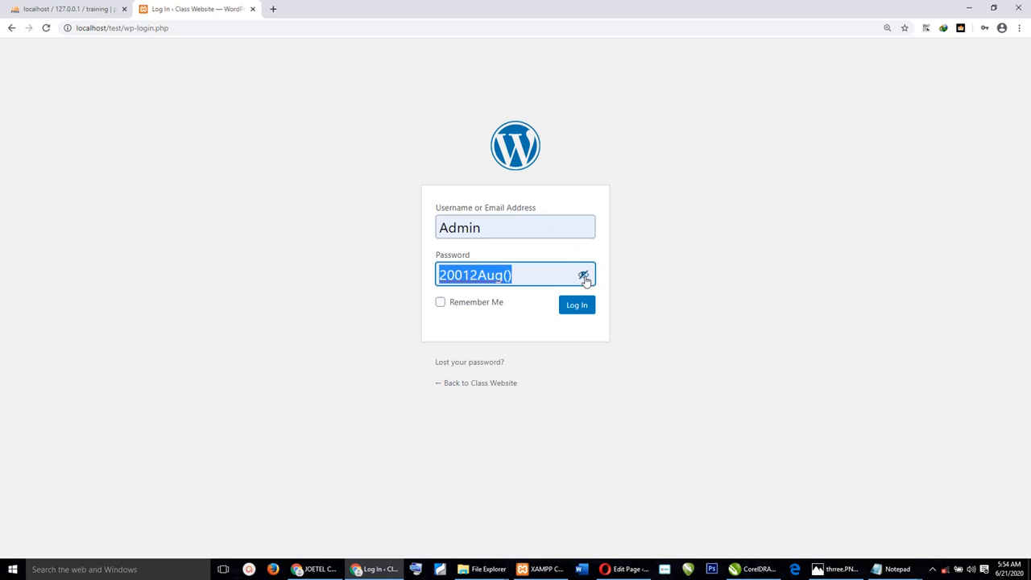
left_click(584, 277)
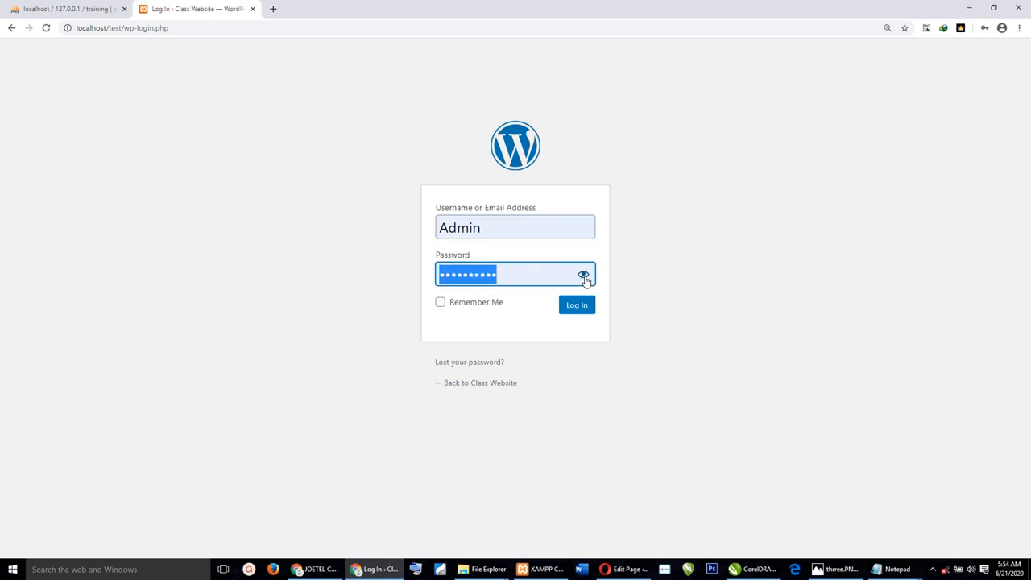
left_click(584, 275)
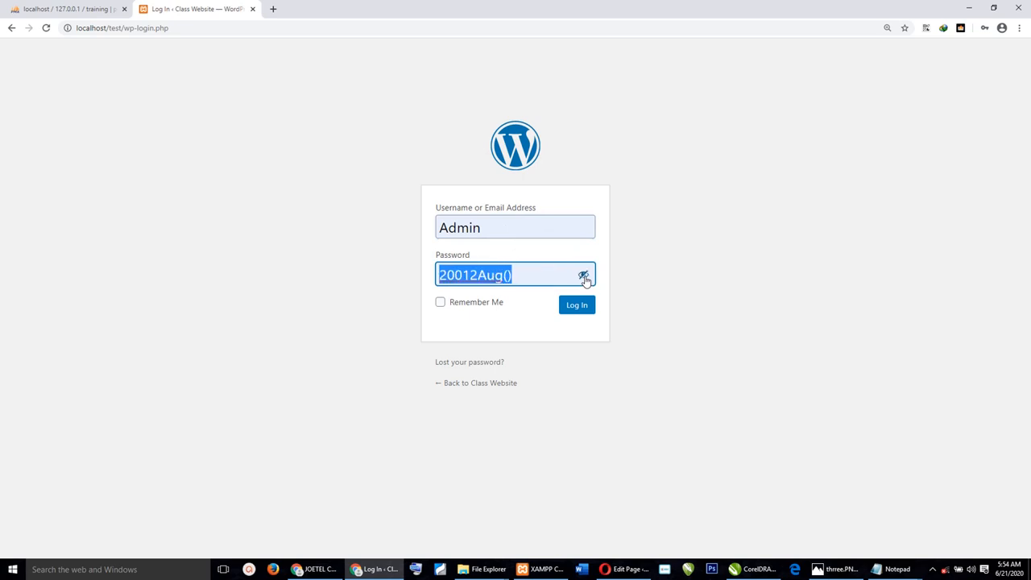
left_click(584, 275)
left_click(583, 275)
left_click(493, 226)
left_click_drag(490, 225, 386, 239)
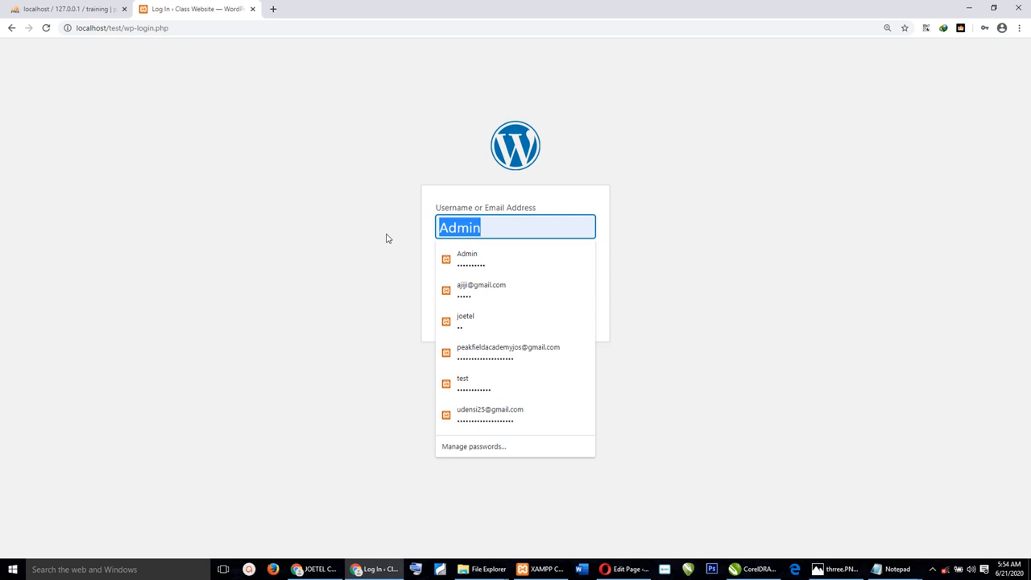
type("Admin")
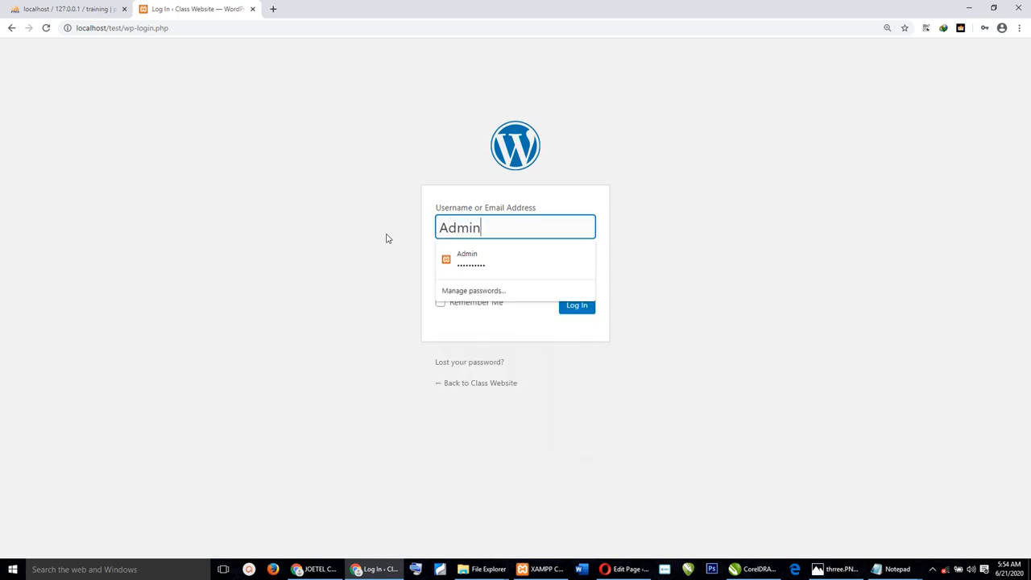
left_click(735, 221)
Verify the password, tick Remember Me and log in to the admin dashboard.
left_click(519, 278)
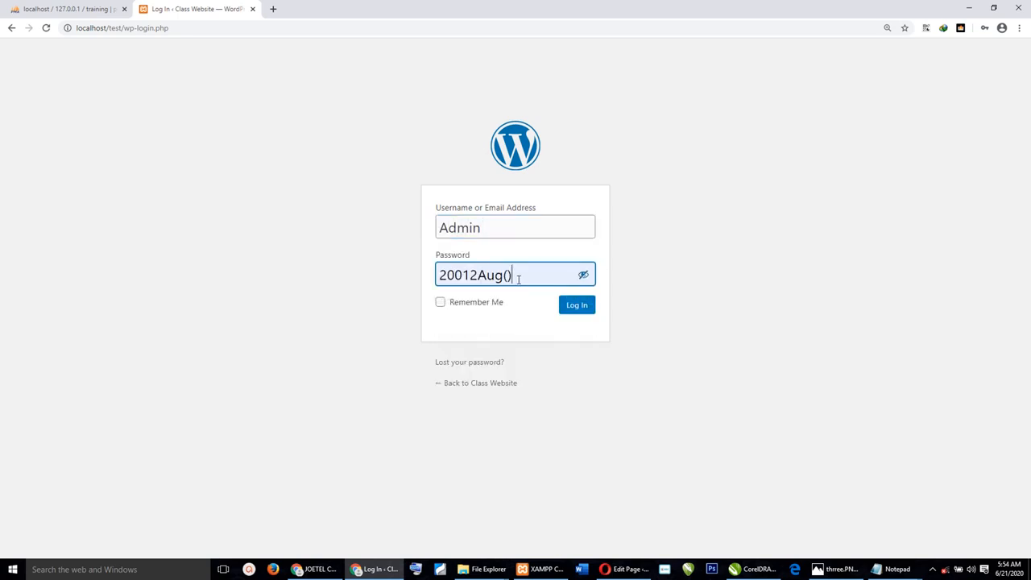
left_click(584, 276)
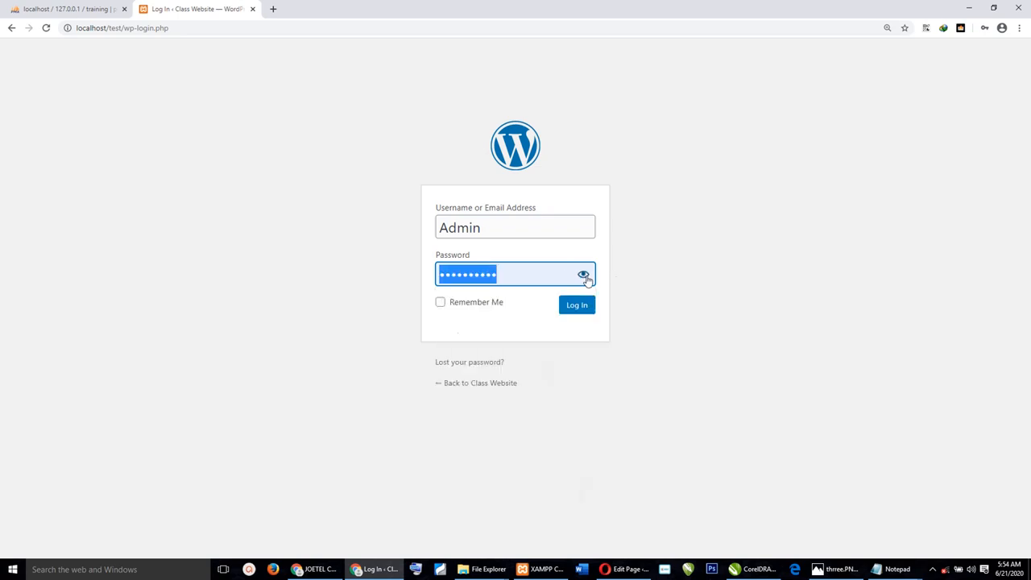
left_click(584, 276)
left_click(585, 276)
left_click(584, 276)
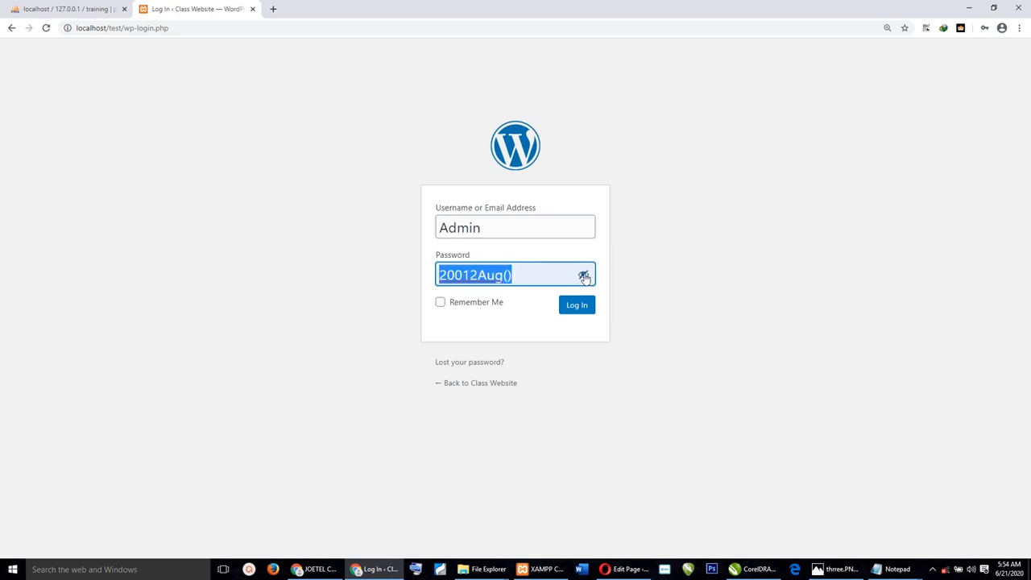
left_click(584, 276)
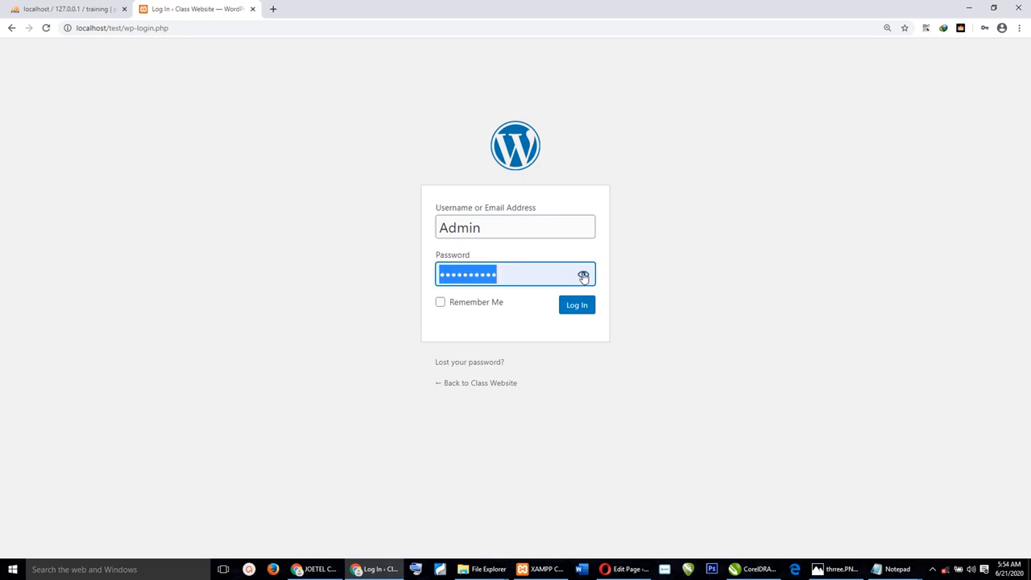
left_click(585, 276)
left_click(637, 288)
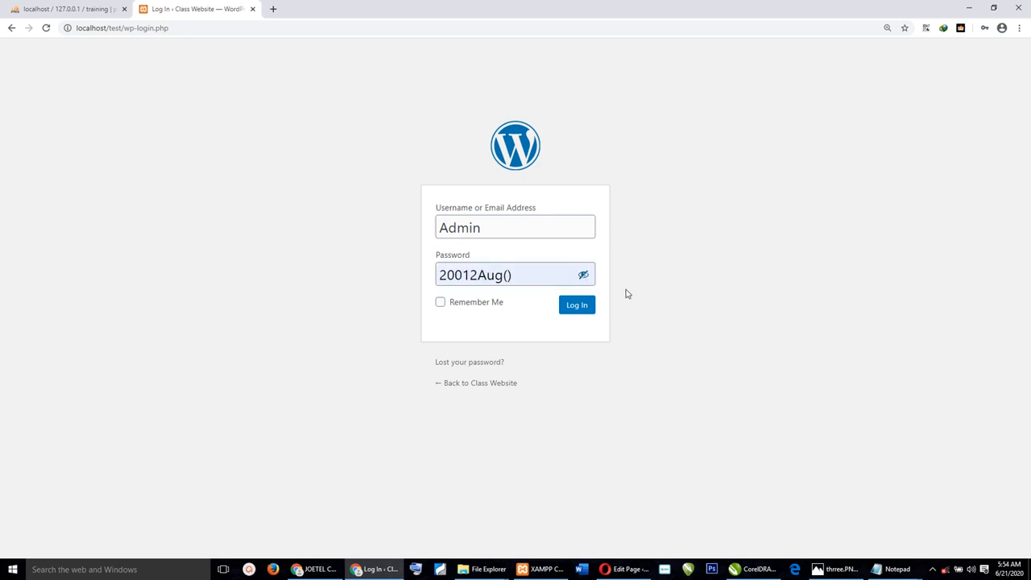
left_click(457, 307)
left_click(577, 305)
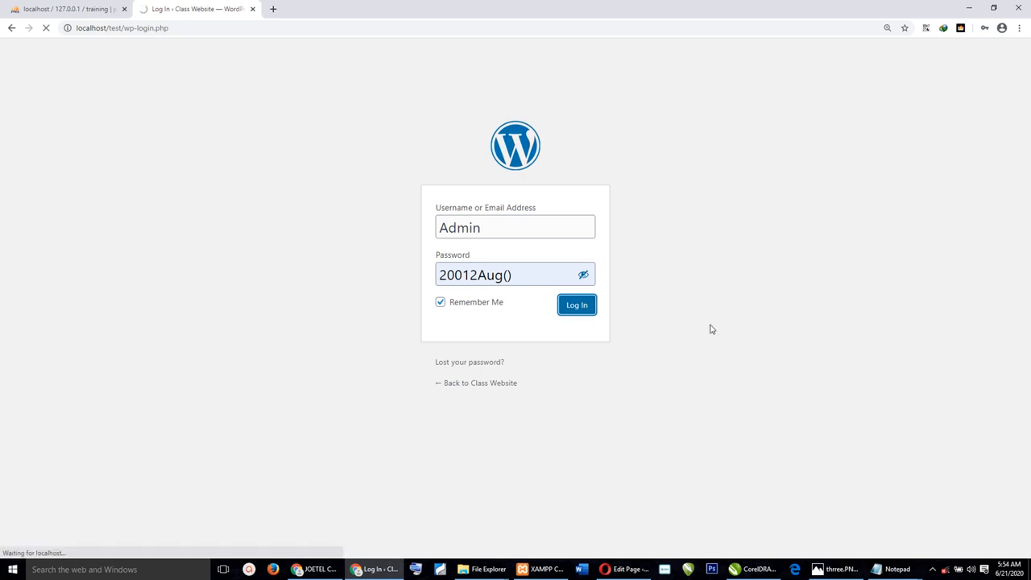